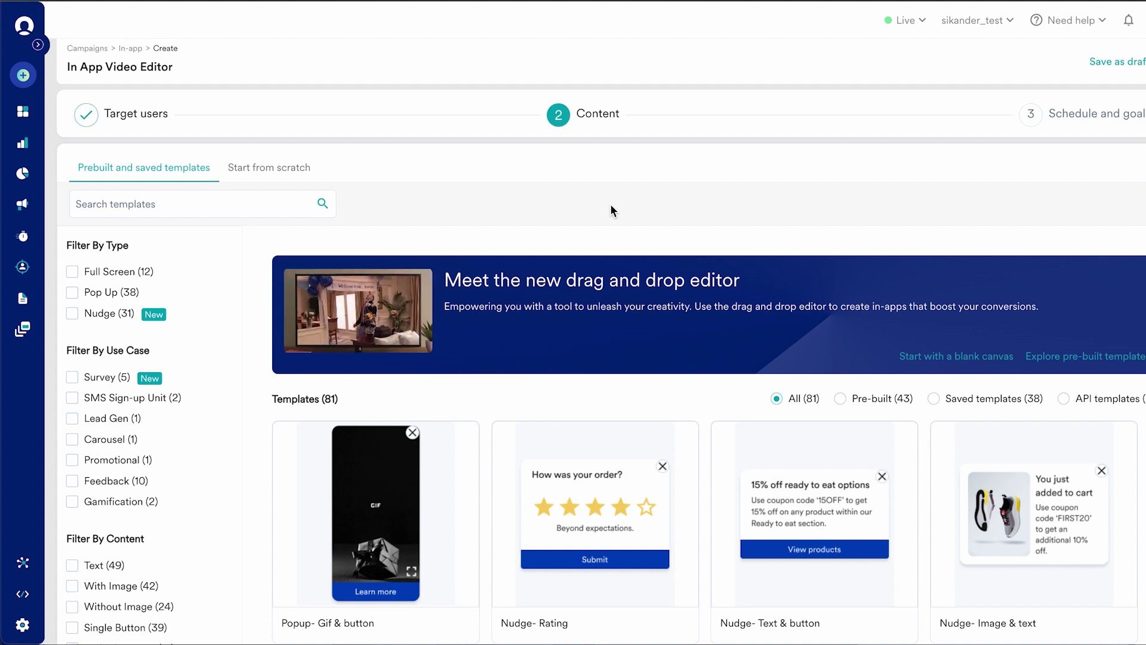
# - Filter the templates to Drag and drop editor, then switch to the Start from scratch options
pyautogui.scroll(-2, 610, 205)
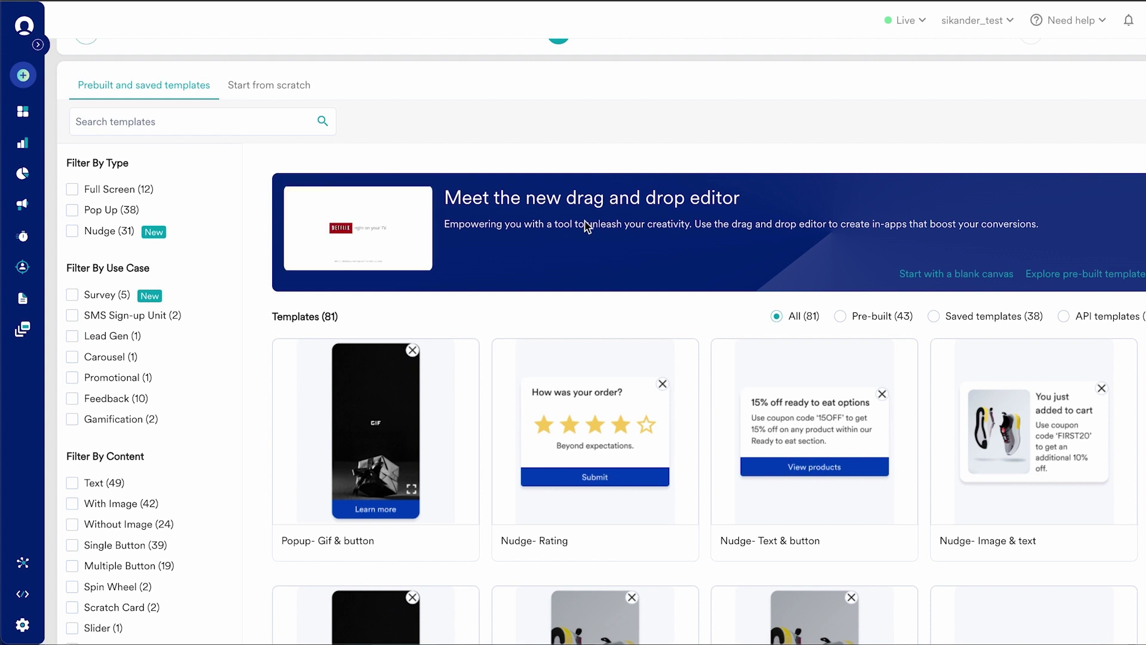
pyautogui.scroll(2, 585, 221)
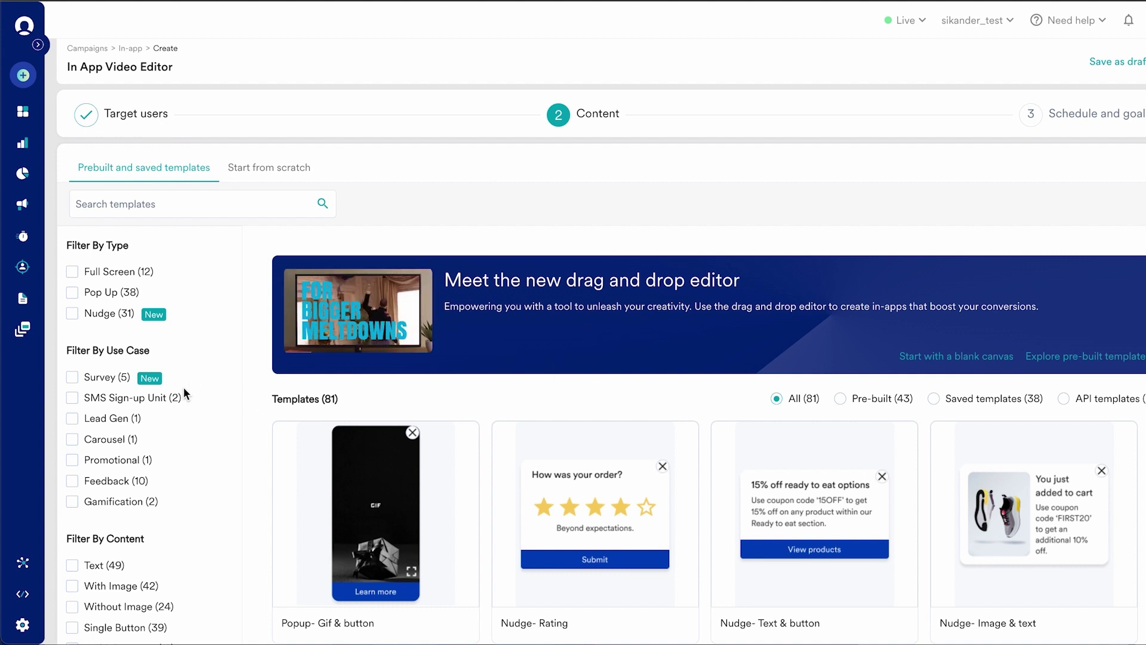
pyautogui.scroll(-2, 185, 391)
pyautogui.scroll(-5, 185, 390)
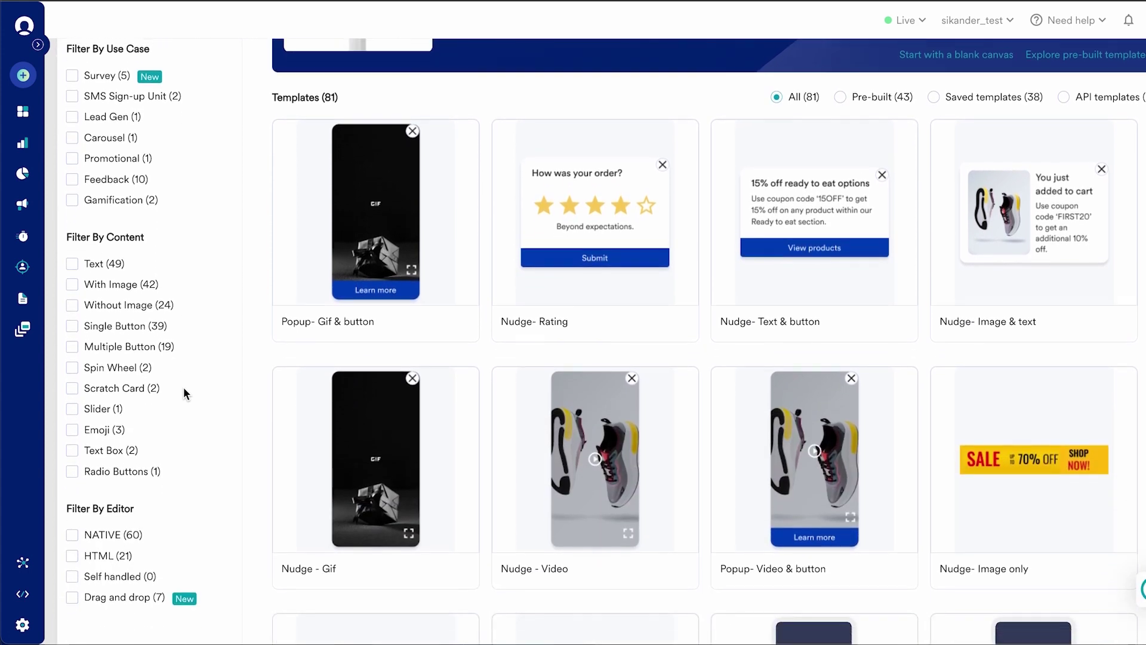
pyautogui.scroll(-5, 184, 387)
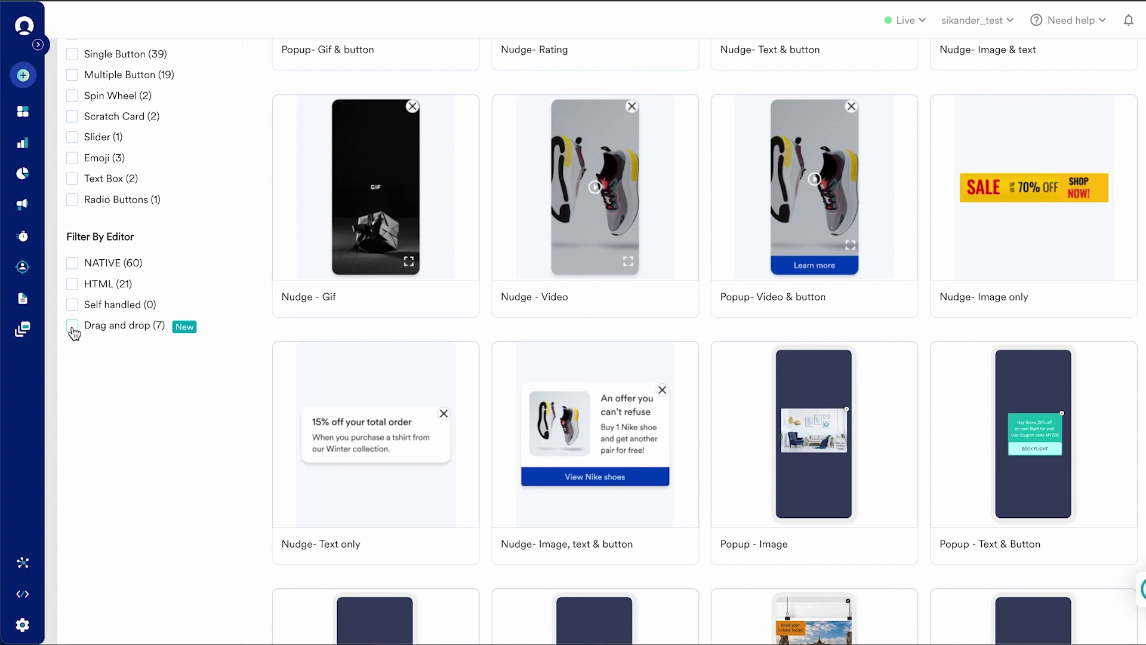
pyautogui.click(72, 326)
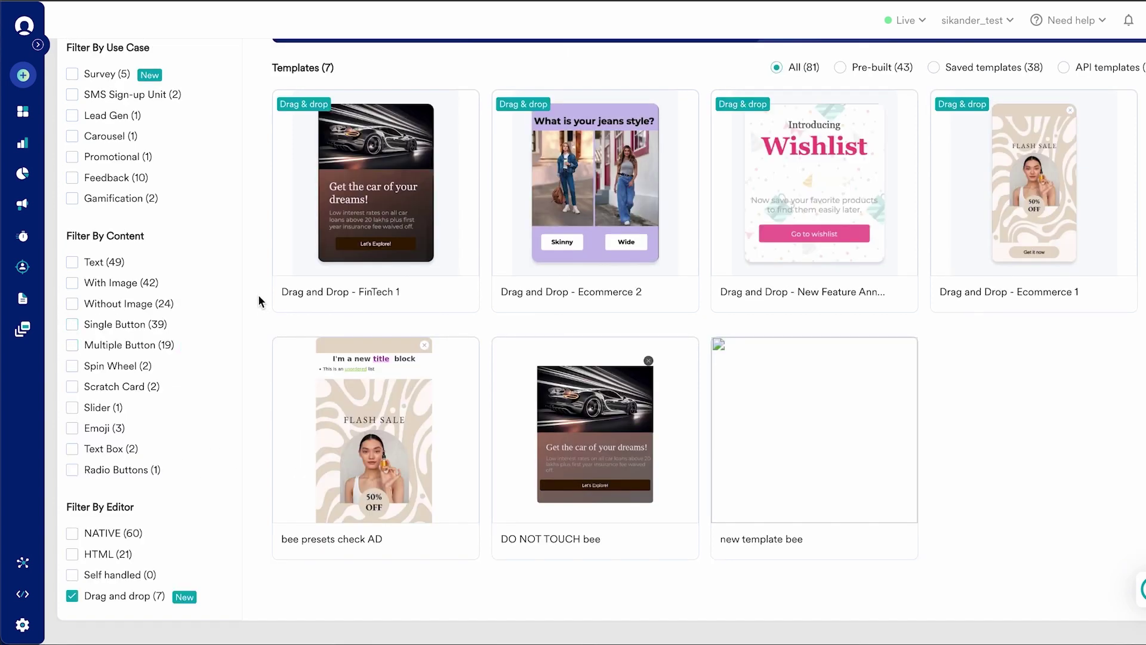
pyautogui.scroll(6, 188, 346)
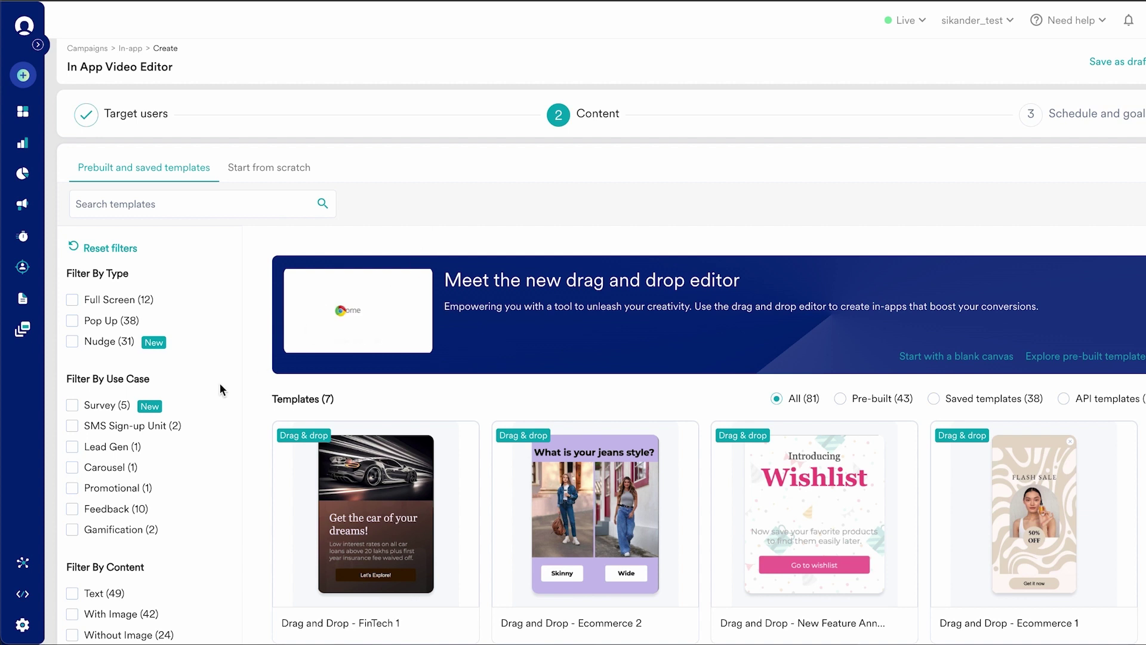
pyautogui.click(269, 169)
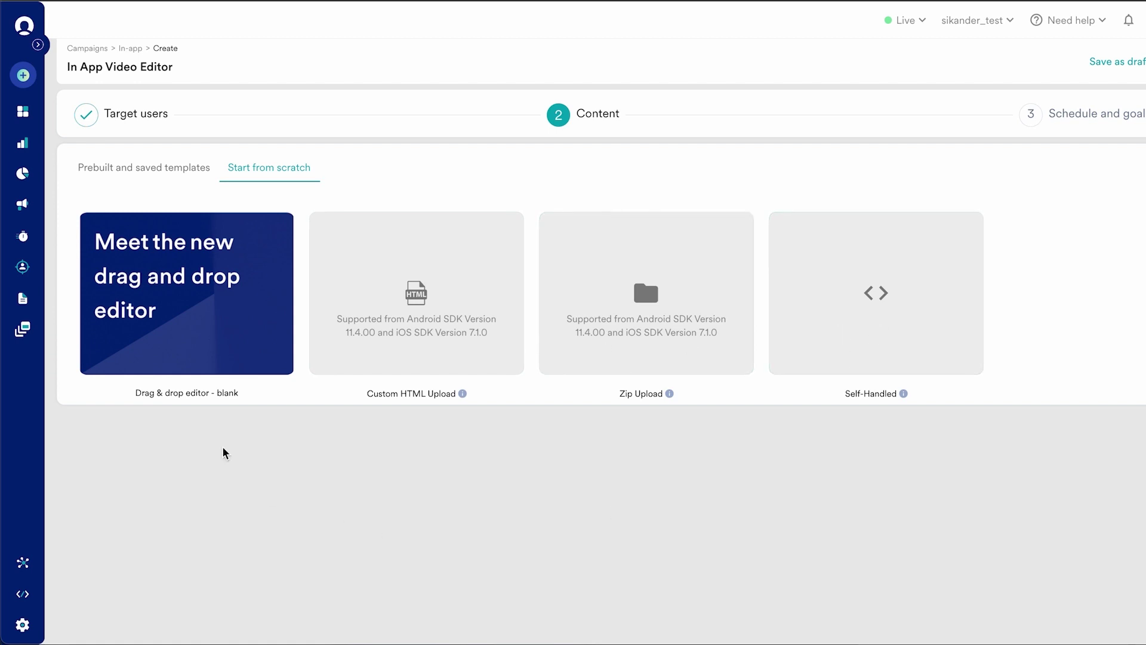
# - Start a blank Drag & drop editor design with an empty Android phone canvas
pyautogui.click(194, 321)
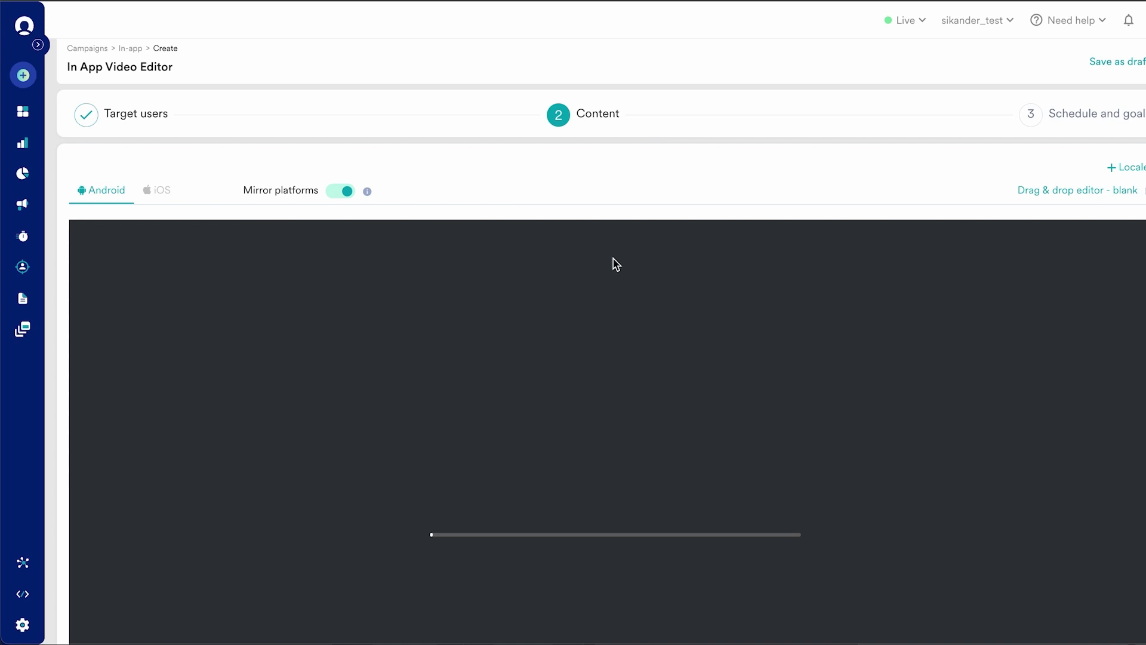
pyautogui.scroll(-2, 614, 263)
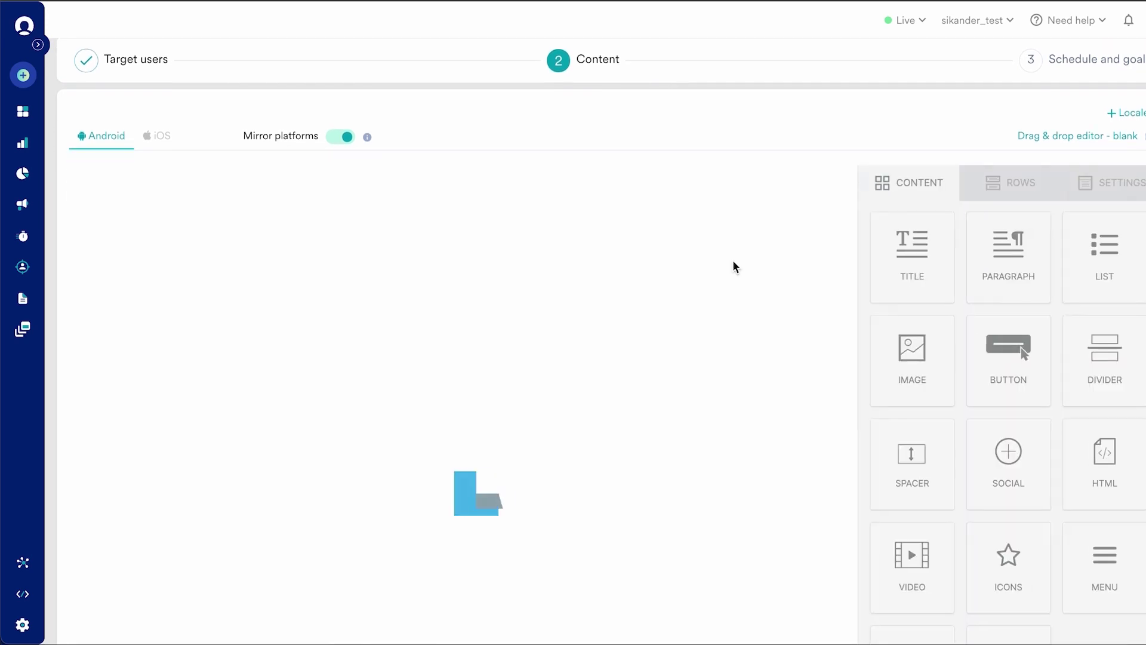
pyautogui.scroll(-1, 481, 332)
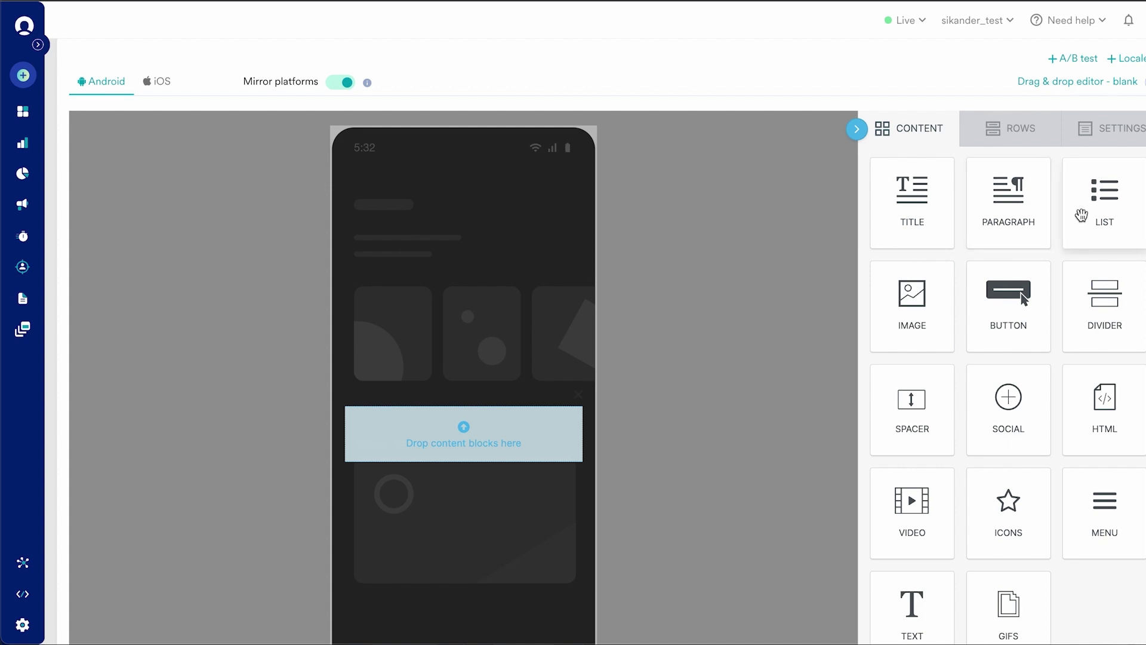
pyautogui.scroll(-1, 508, 302)
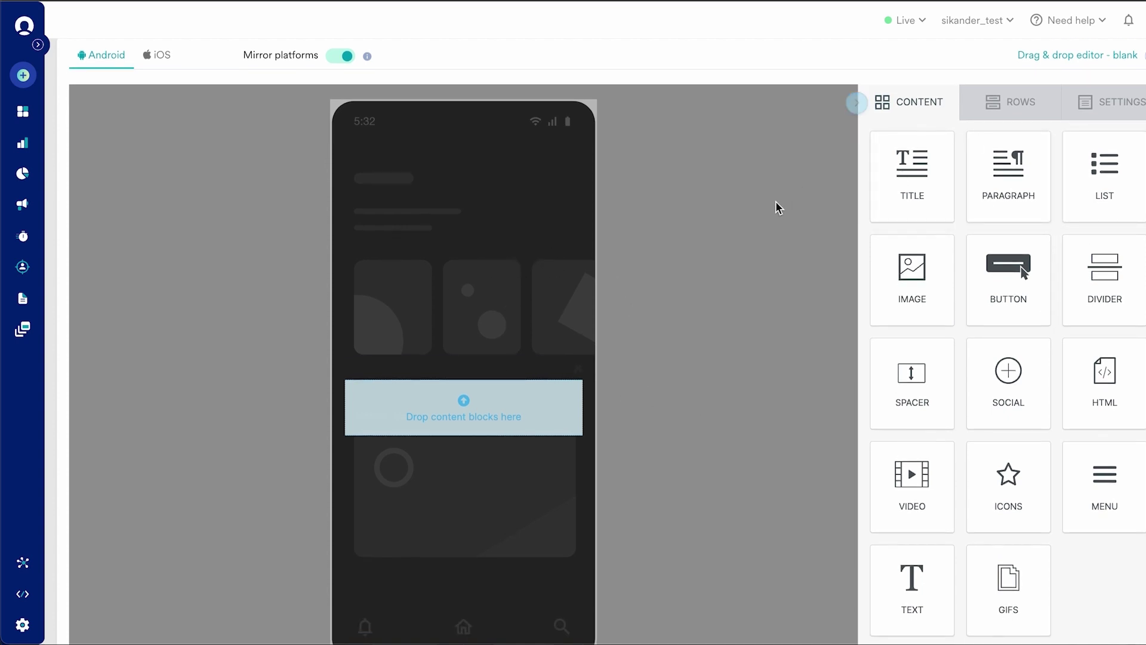
pyautogui.scroll(3, 724, 448)
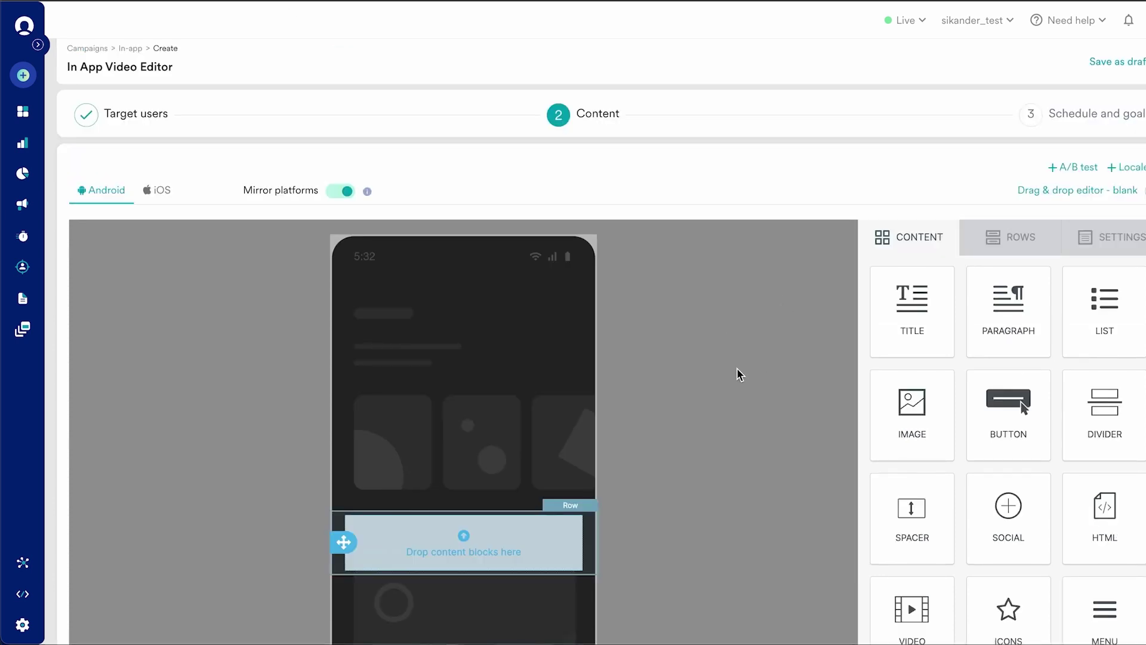
pyautogui.scroll(-2, 747, 366)
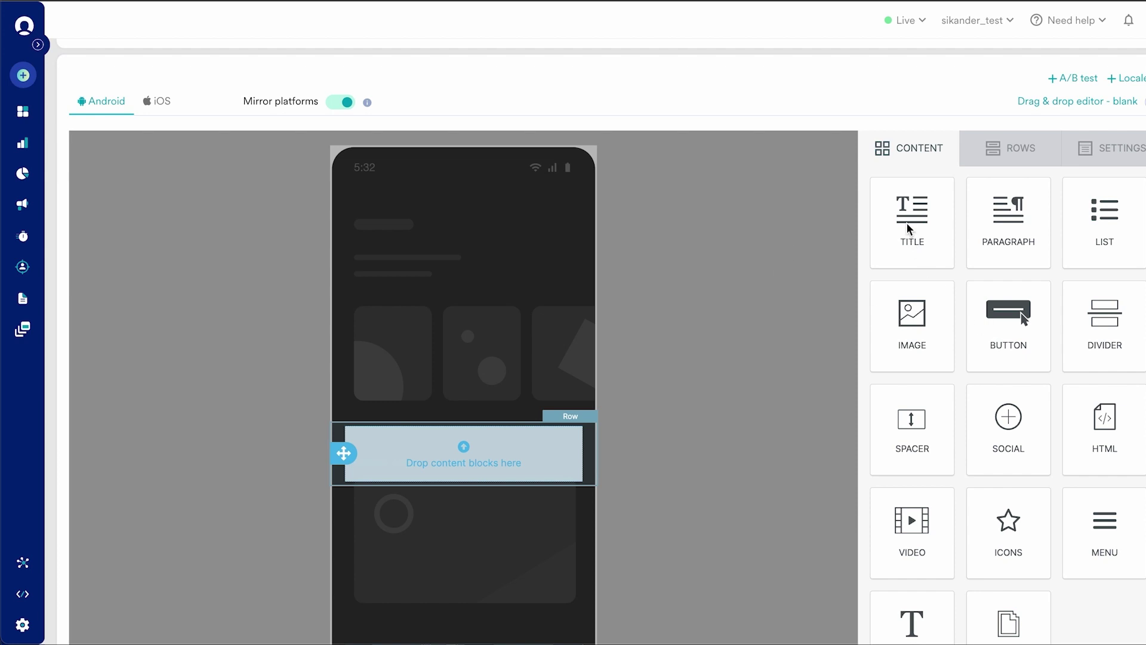
# - Place a TITLE block reading 'I'm a new title block' on the popup canvas
pyautogui.moveTo(913, 221)
pyautogui.mouseDown()
pyautogui.moveTo(521, 371)
pyautogui.moveTo(442, 414)
pyautogui.mouseUp()
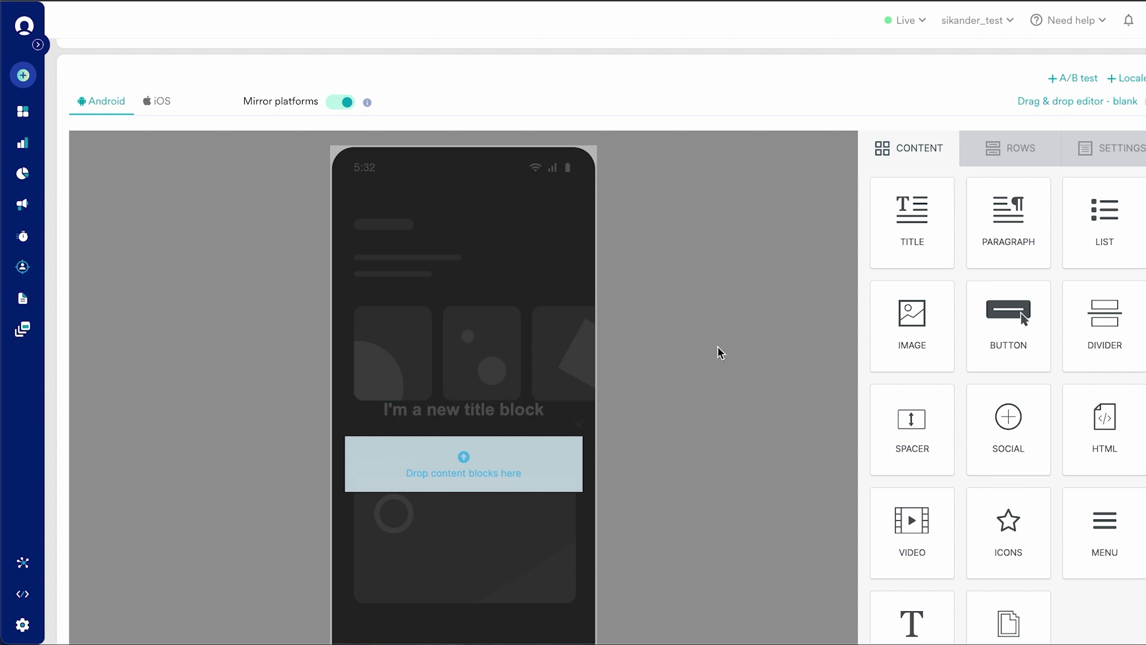
pyautogui.scroll(-1, 721, 353)
pyautogui.moveTo(912, 275); pyautogui.dragTo(417, 440)
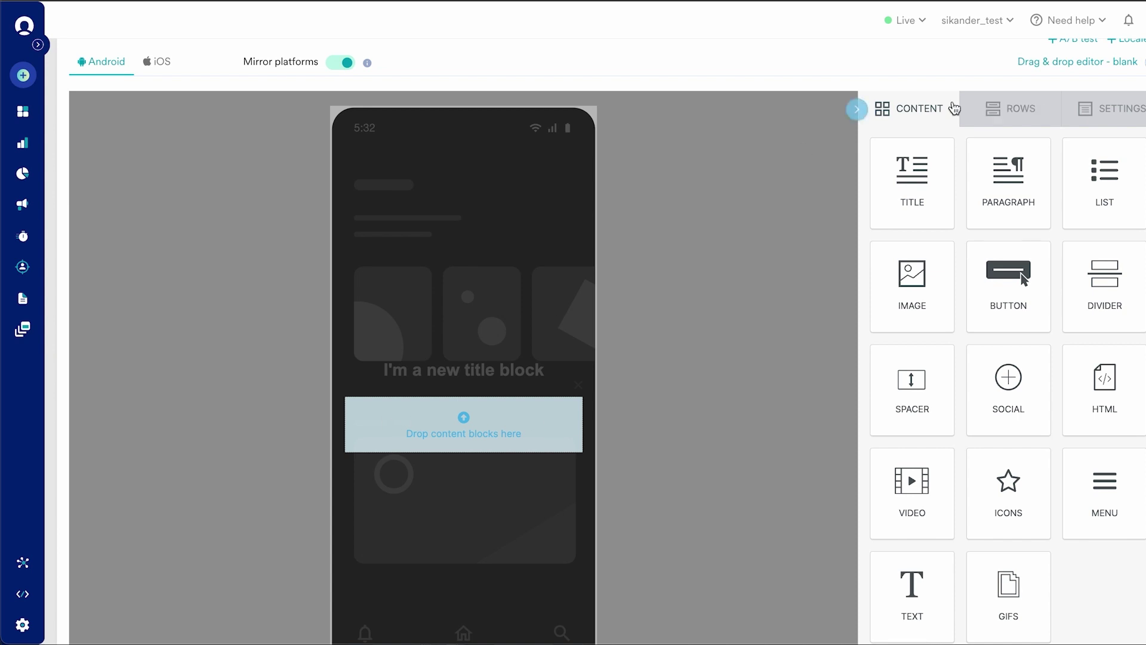
# - Add a two-column row below the title with Stack on mobile set to OFF
pyautogui.click(991, 108)
pyautogui.scroll(2, 986, 414)
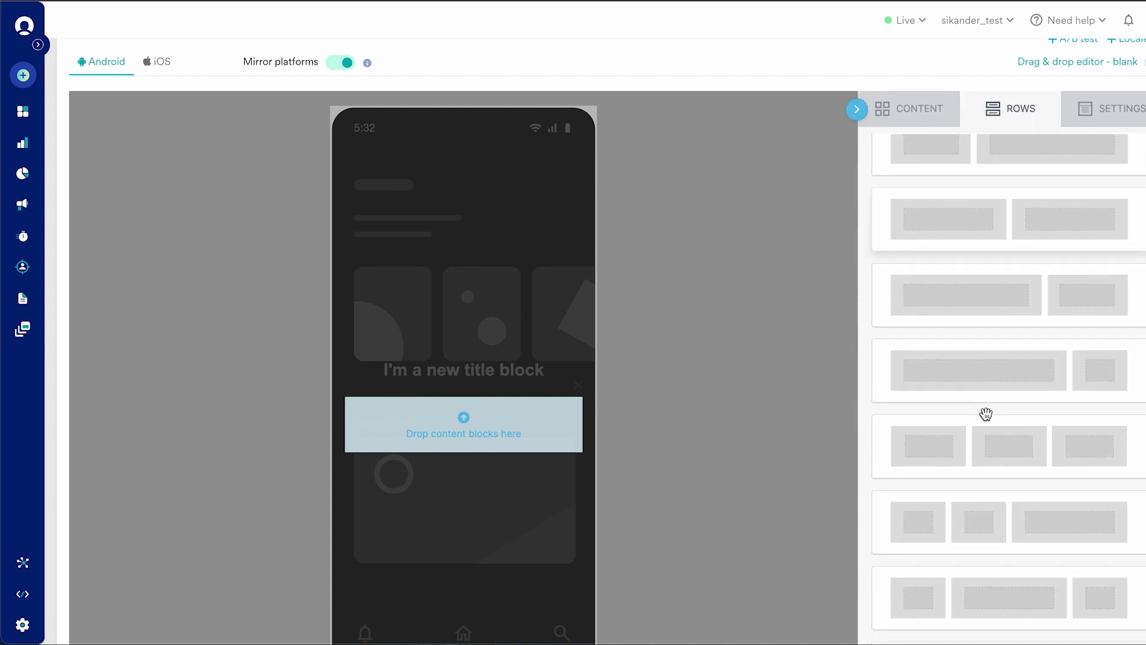
pyautogui.moveTo(986, 414); pyautogui.dragTo(410, 418)
pyautogui.scroll(-1, 741, 364)
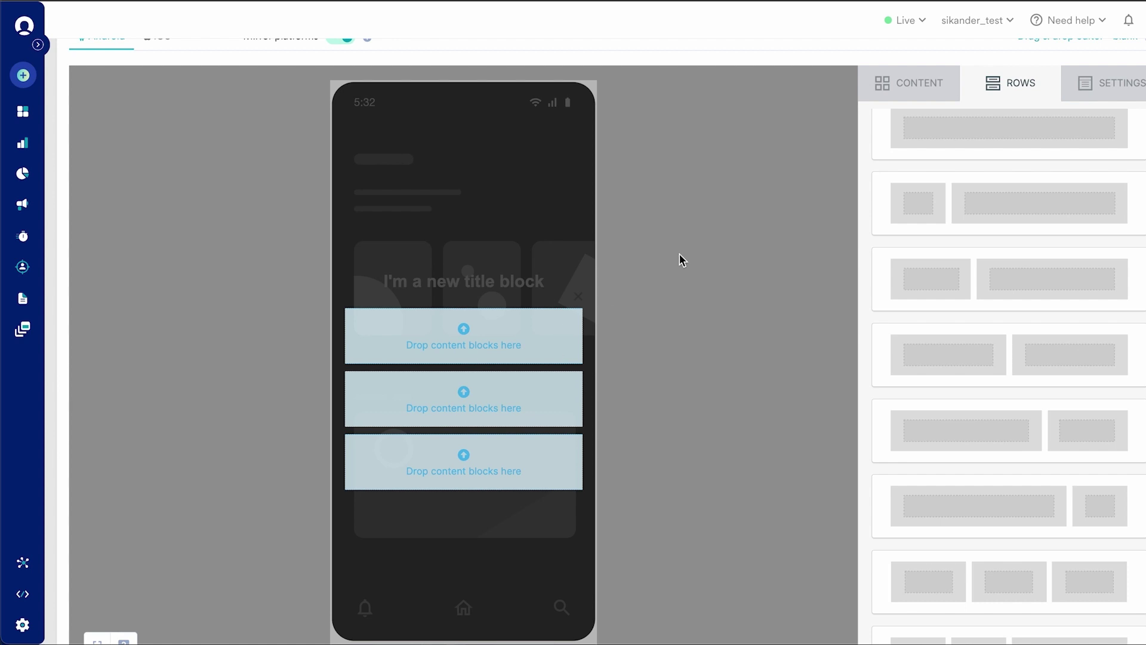
pyautogui.scroll(1, 862, 210)
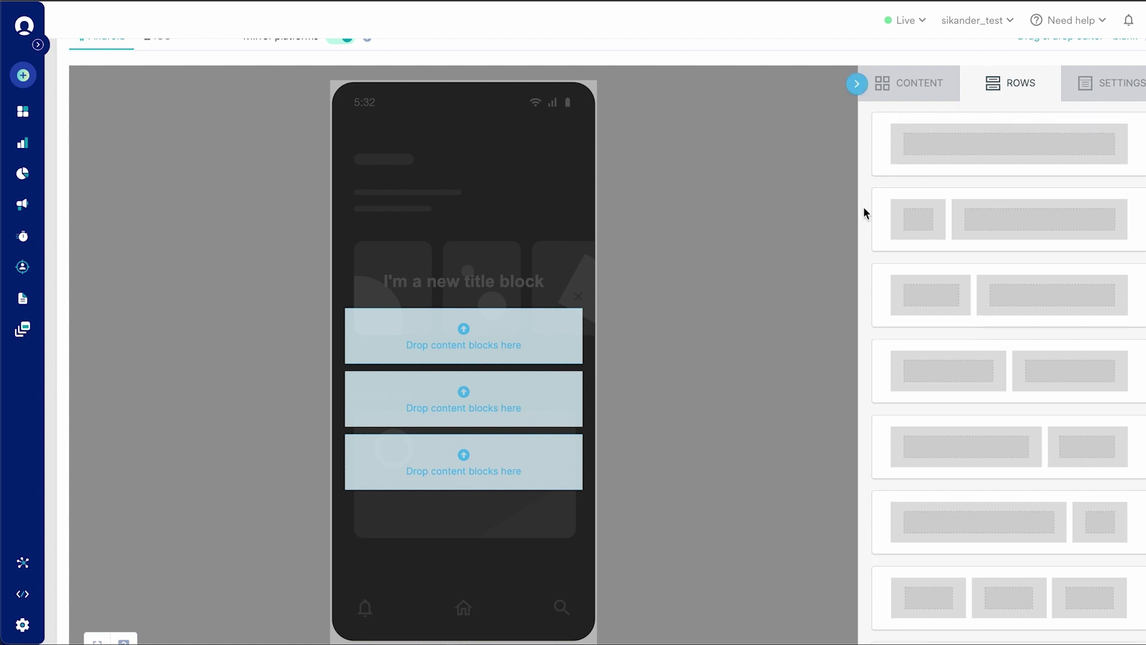
pyautogui.click(588, 315)
pyautogui.scroll(-5, 1091, 333)
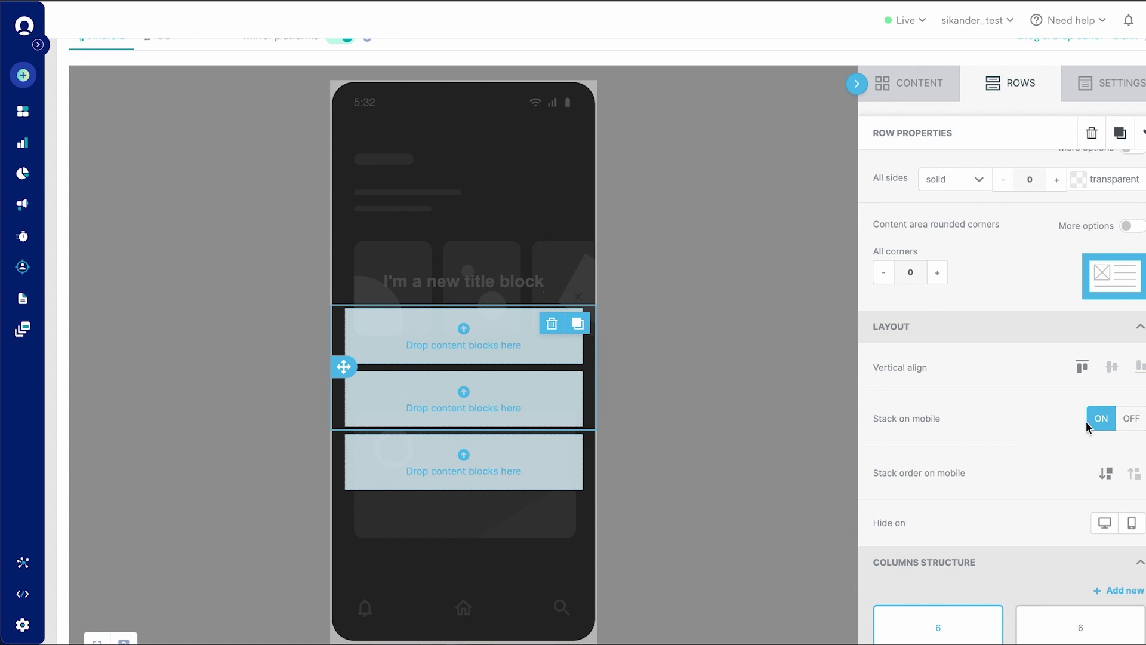
pyautogui.click(1132, 420)
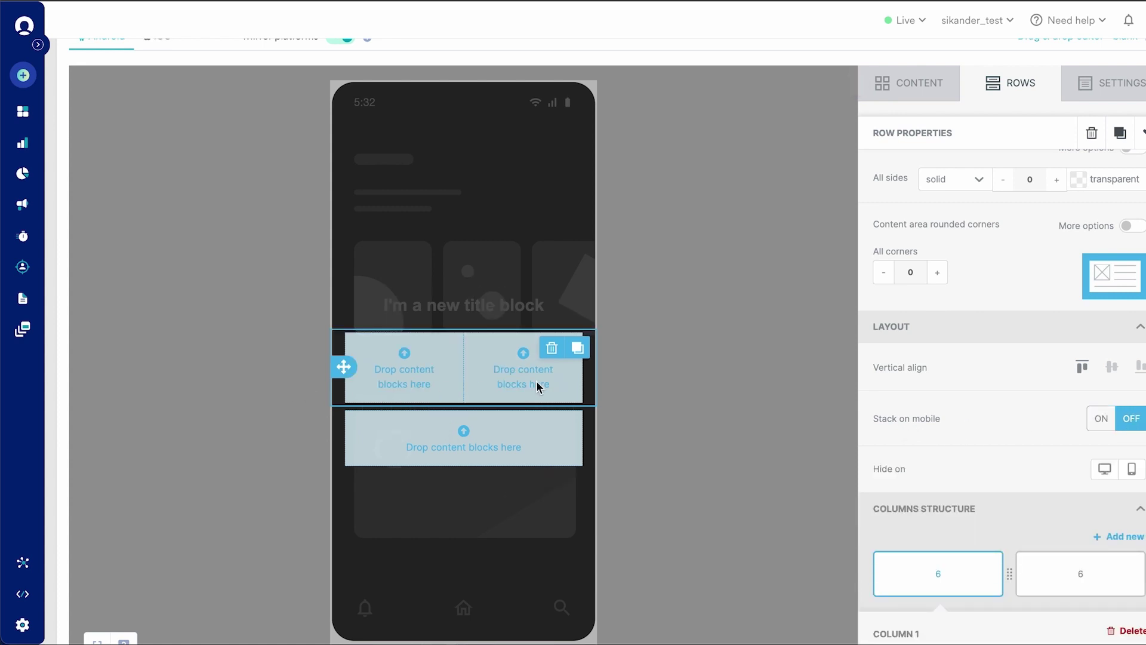
pyautogui.click(913, 87)
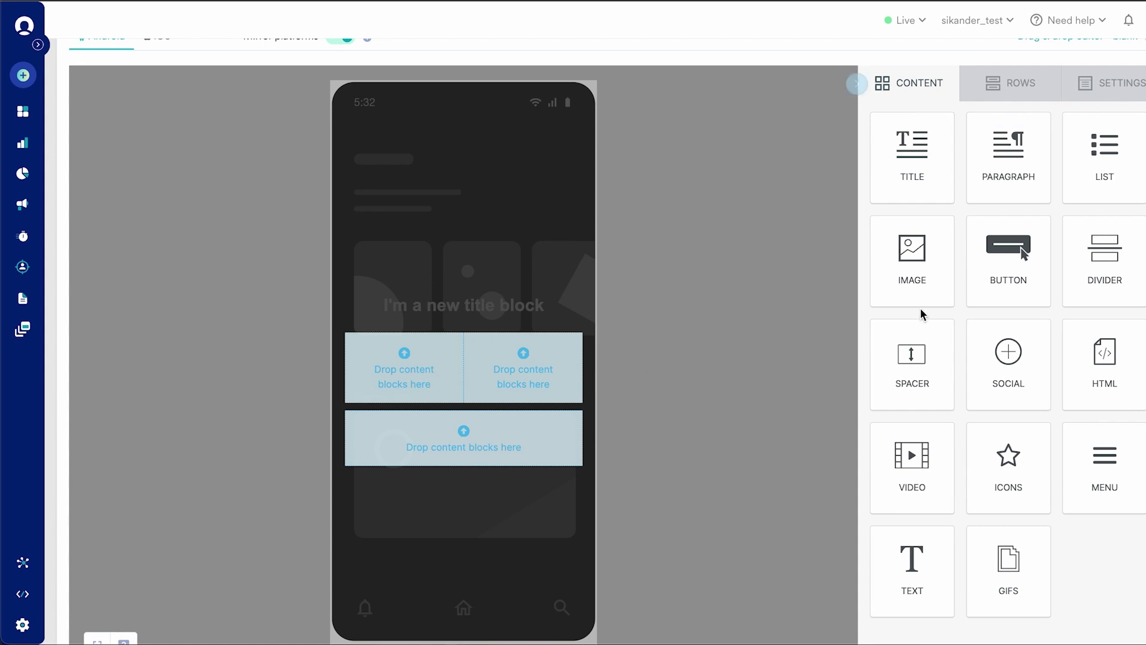
# - Put an image with a button beneath it in each column, then browse for the right image
pyautogui.moveTo(912, 255); pyautogui.dragTo(396, 350)
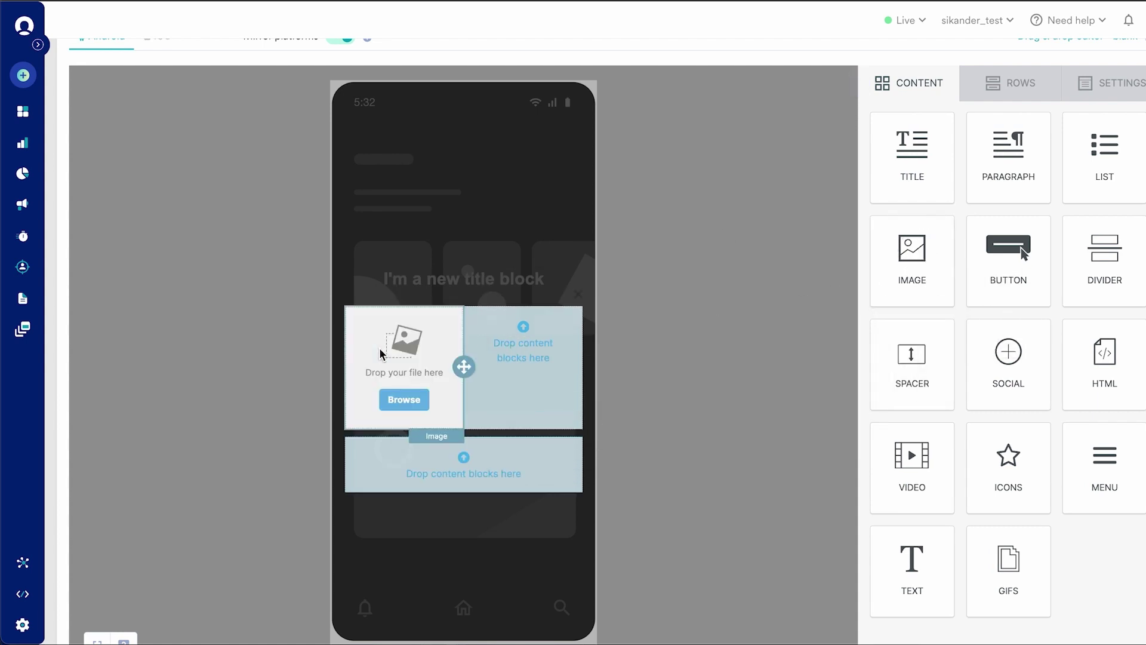
pyautogui.moveTo(912, 257); pyautogui.dragTo(554, 341)
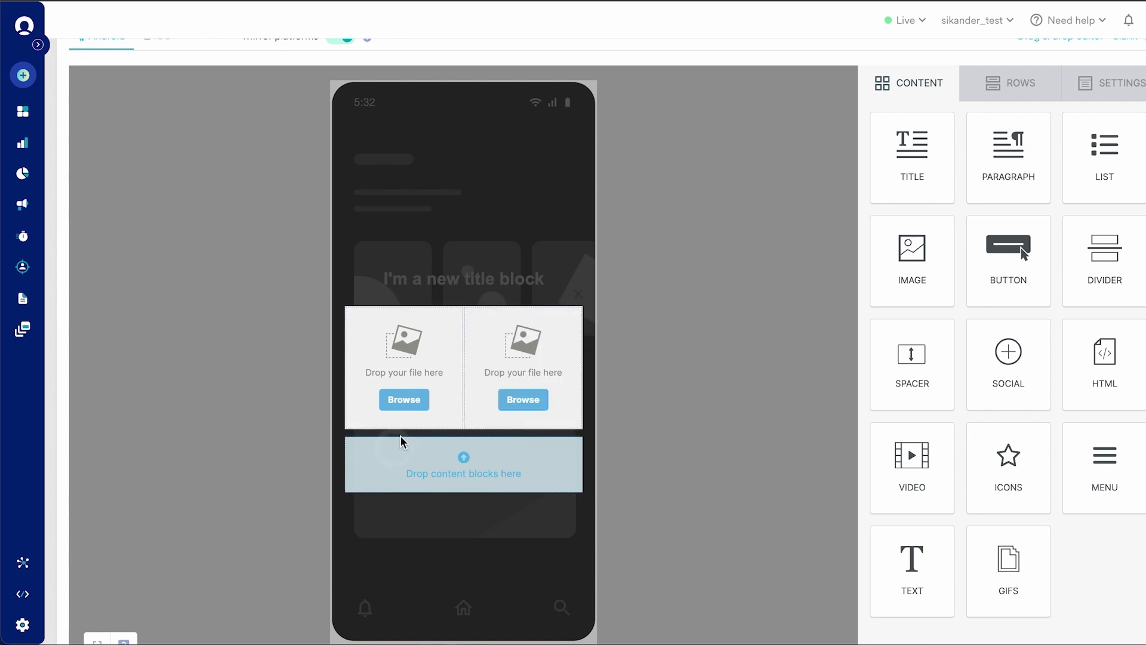
pyautogui.moveTo(979, 280); pyautogui.dragTo(515, 423)
pyautogui.moveTo(1016, 267); pyautogui.dragTo(425, 425)
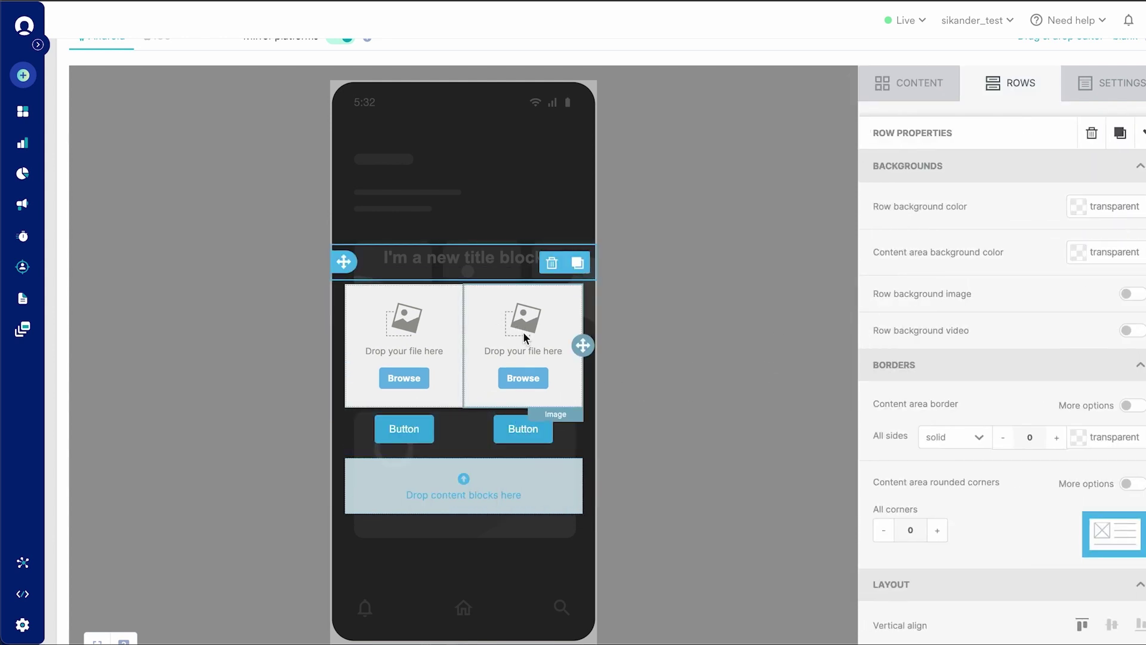
pyautogui.click(522, 379)
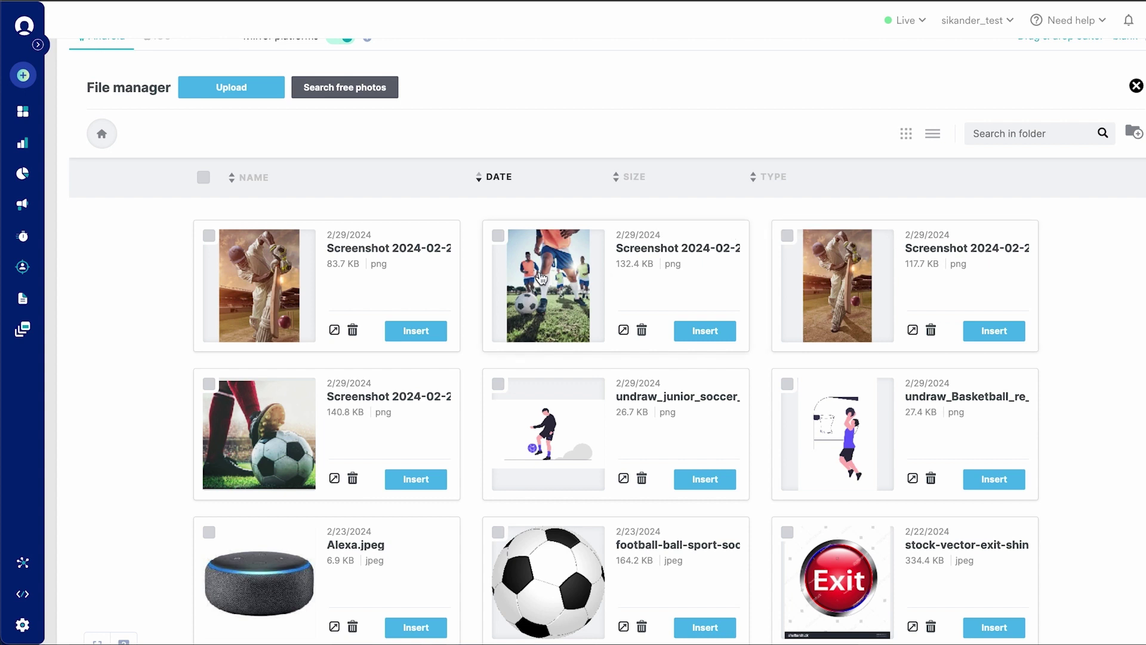
# - Insert the football photo into the right image and the cricket photo into the left
pyautogui.click(499, 236)
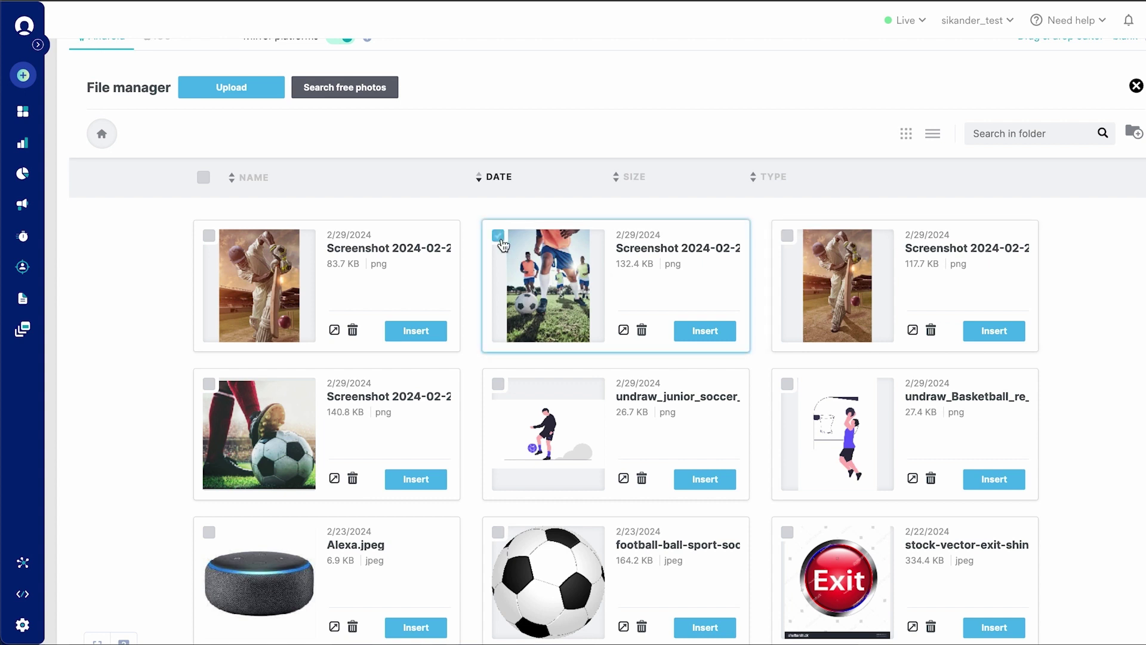
pyautogui.click(706, 331)
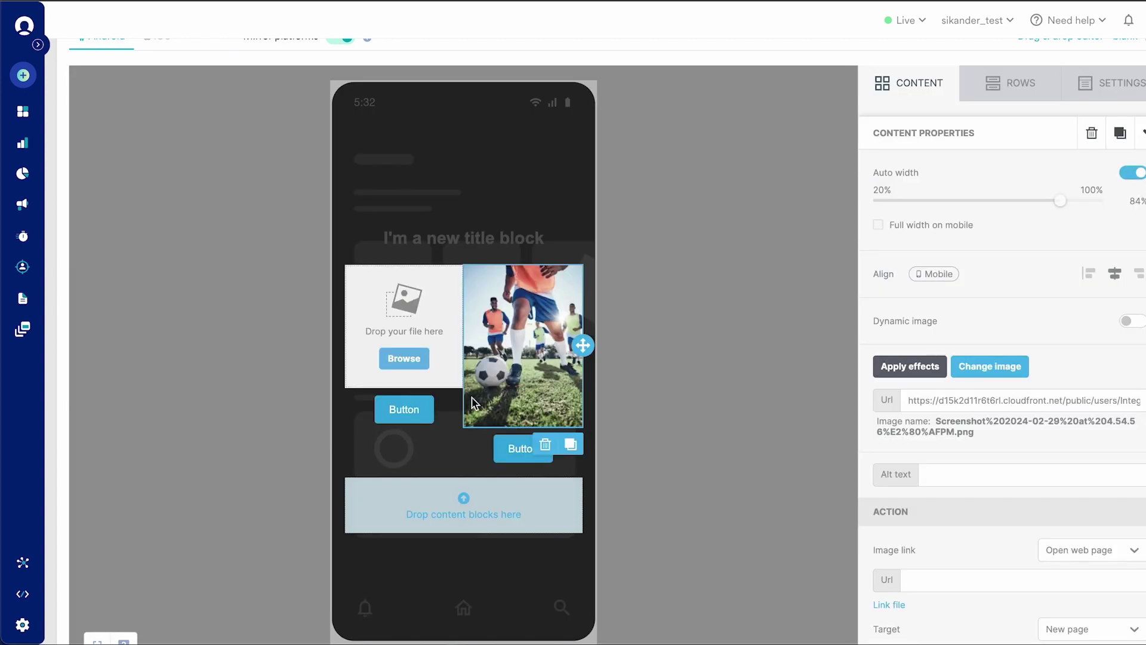
pyautogui.click(416, 360)
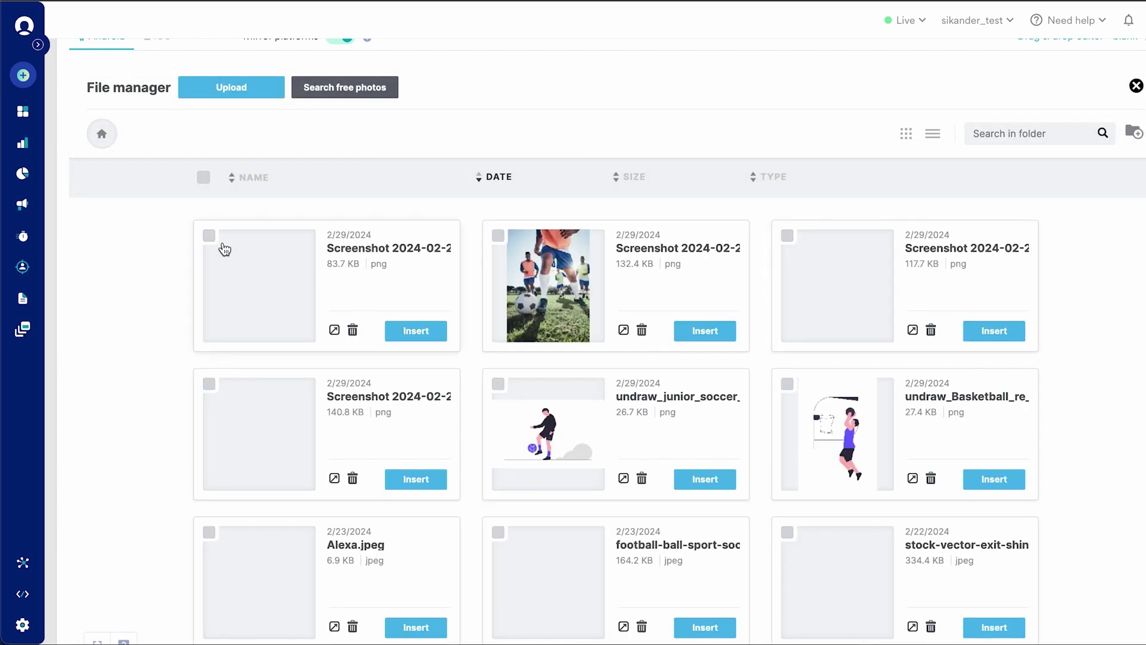
pyautogui.click(209, 236)
pyautogui.click(416, 330)
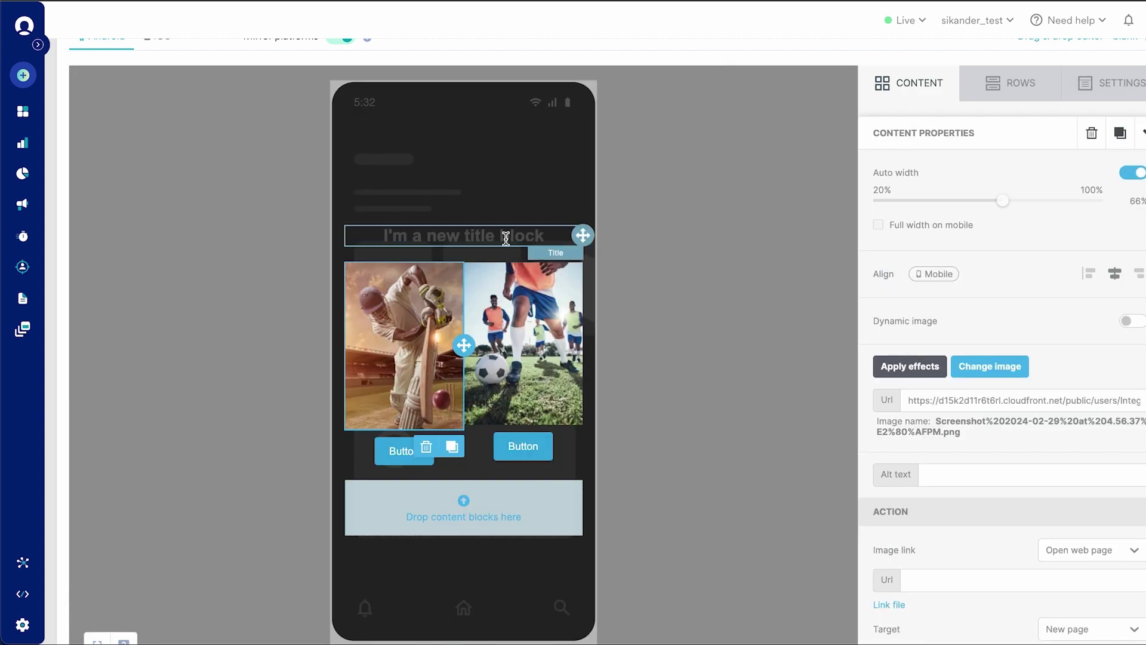
# - Retitle the heading 'What Sport do you prefer?' and delete the empty drop-content row
pyautogui.click(532, 237)
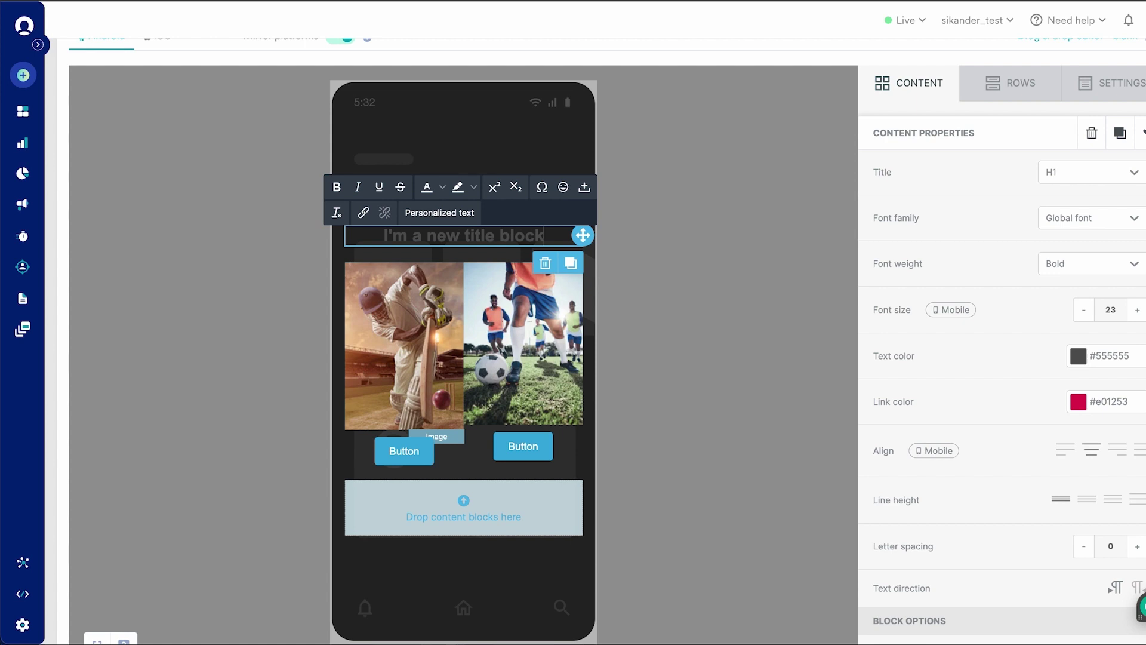
pyautogui.hotkey('ctrl', 'a')
pyautogui.press('BackSpace')
pyautogui.write('What Sp')
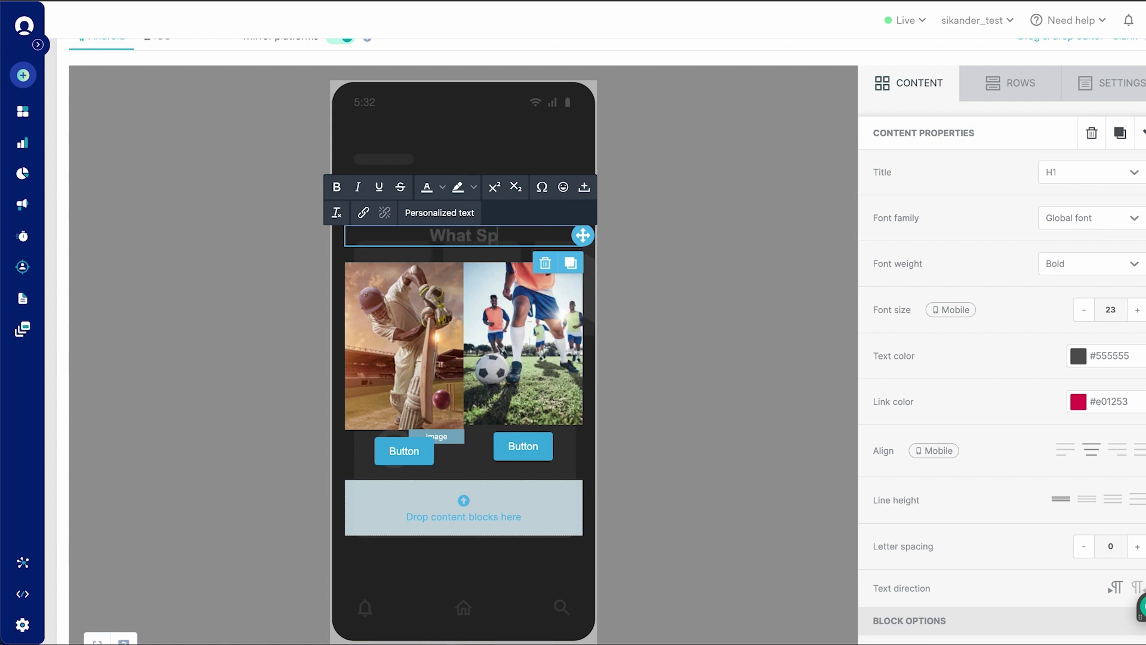
pyautogui.write('ort do y')
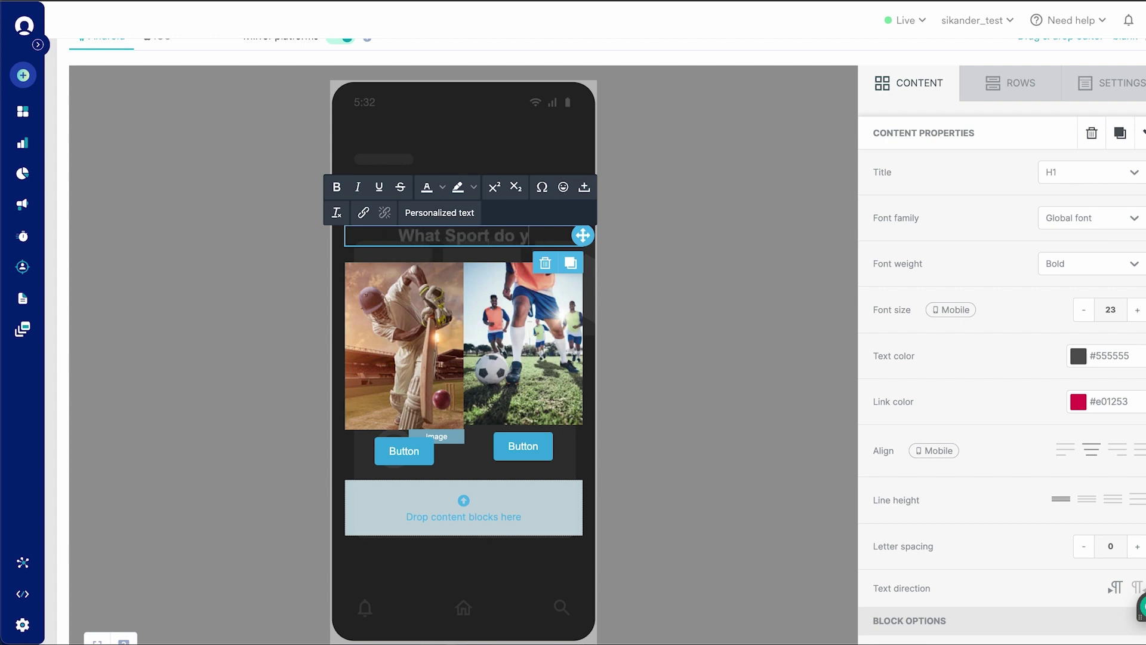
pyautogui.write('ou prefer?')
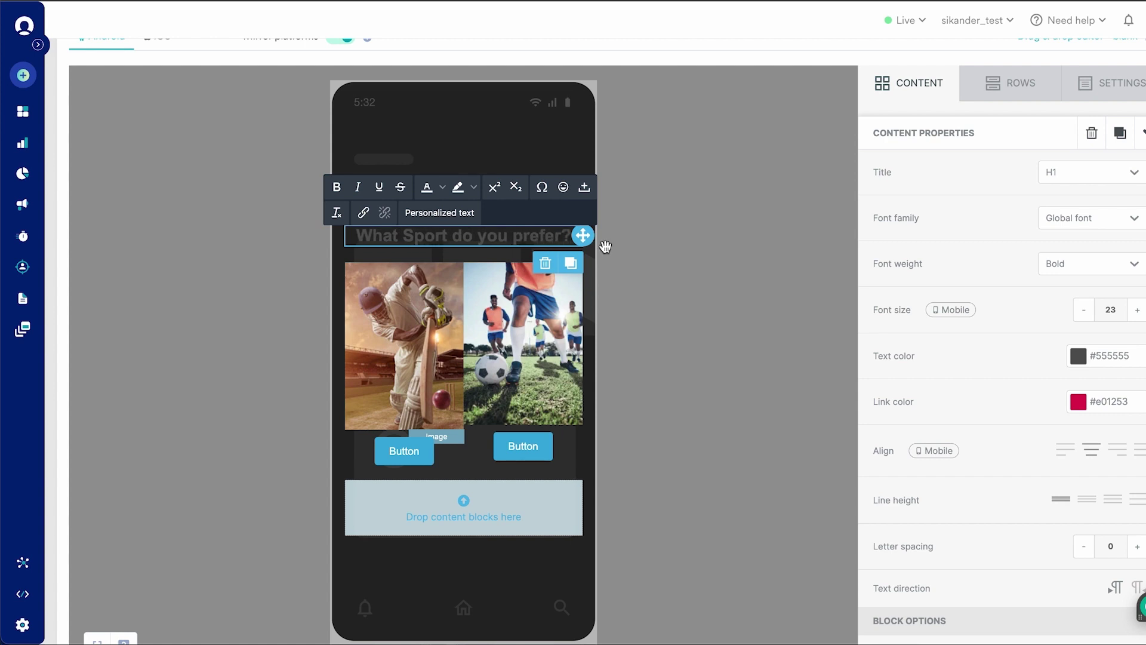
pyautogui.click(705, 266)
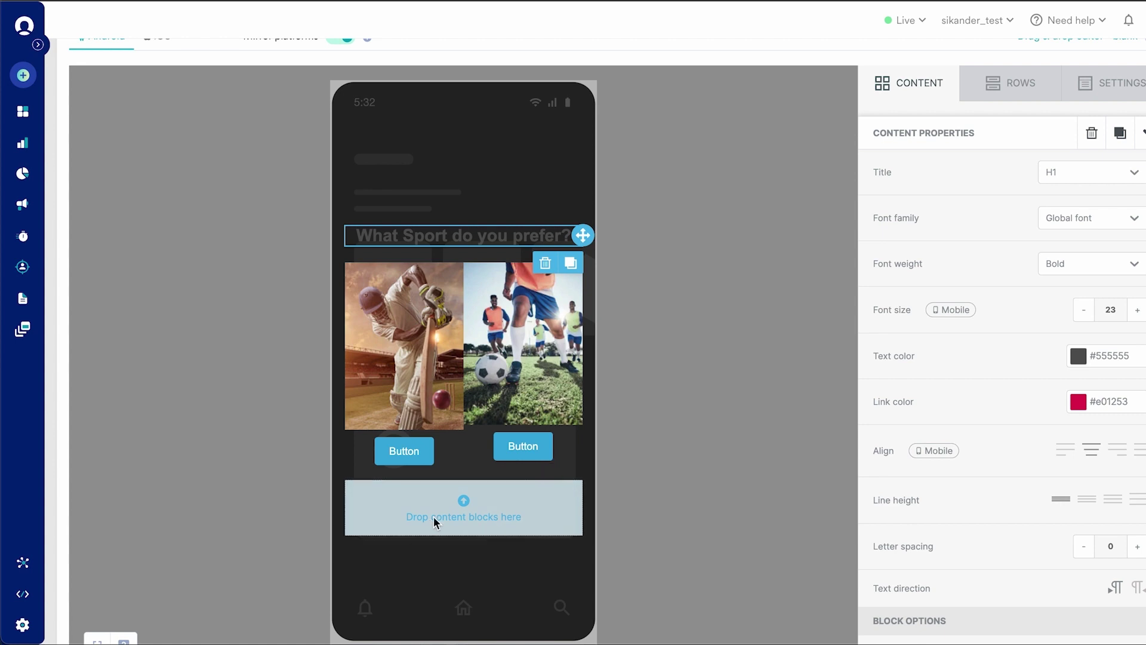
pyautogui.click(582, 513)
pyautogui.click(551, 496)
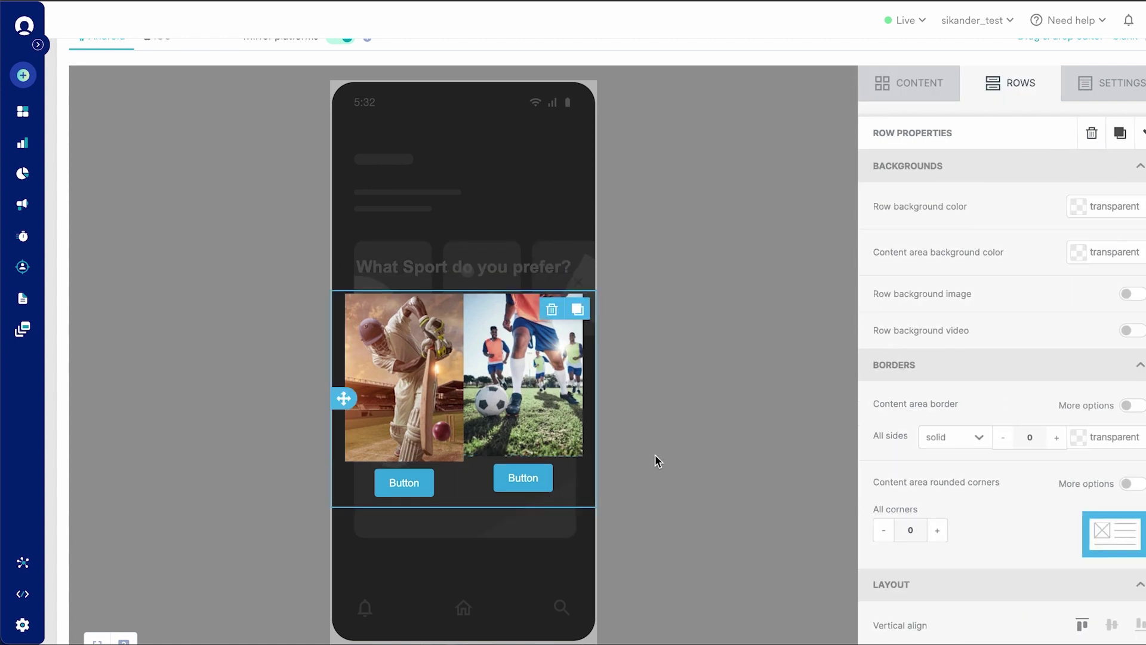
# - Make the heading text white
pyautogui.click(458, 269)
pyautogui.tripleClick(458, 269)
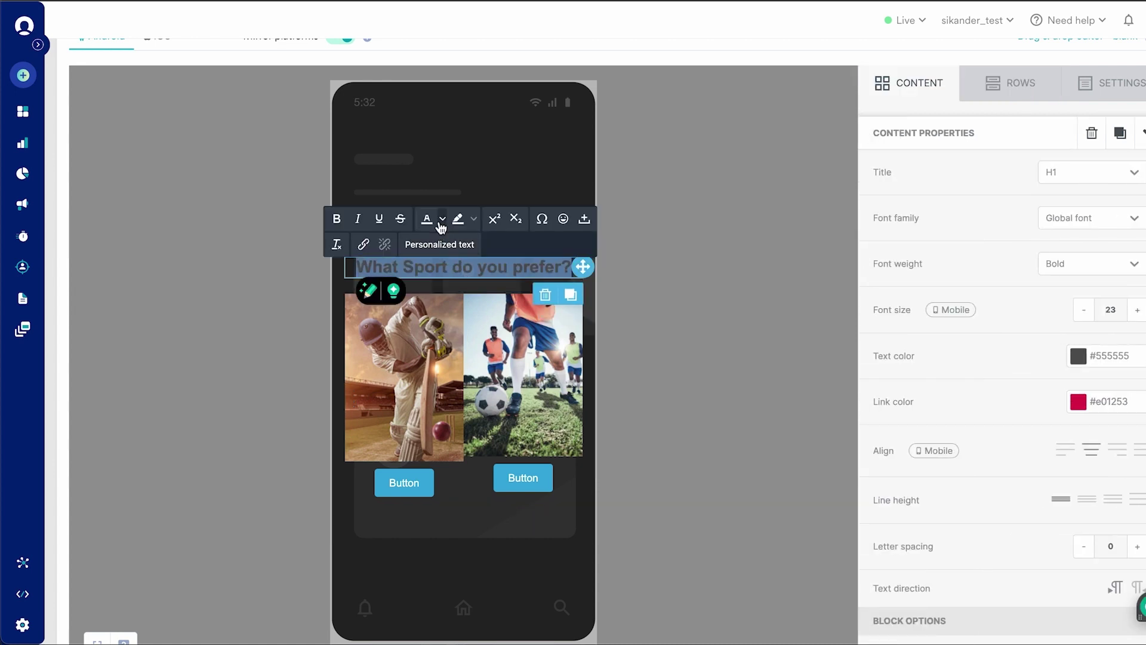
pyautogui.click(442, 220)
pyautogui.click(440, 243)
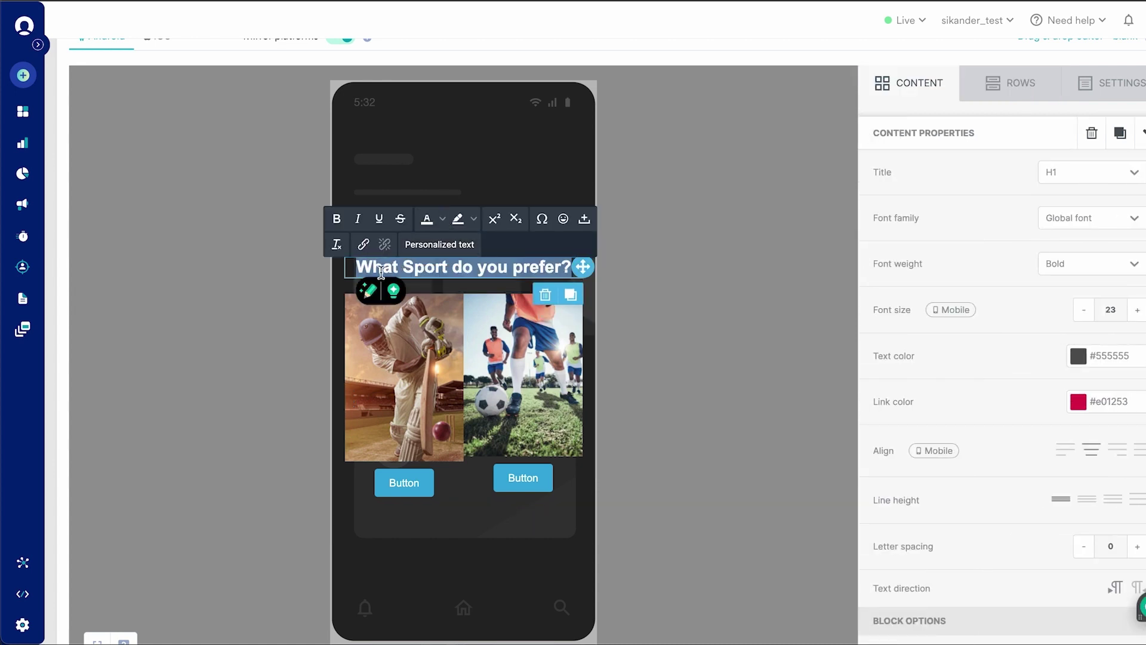
pyautogui.click(733, 304)
pyautogui.click(353, 278)
pyautogui.click(705, 298)
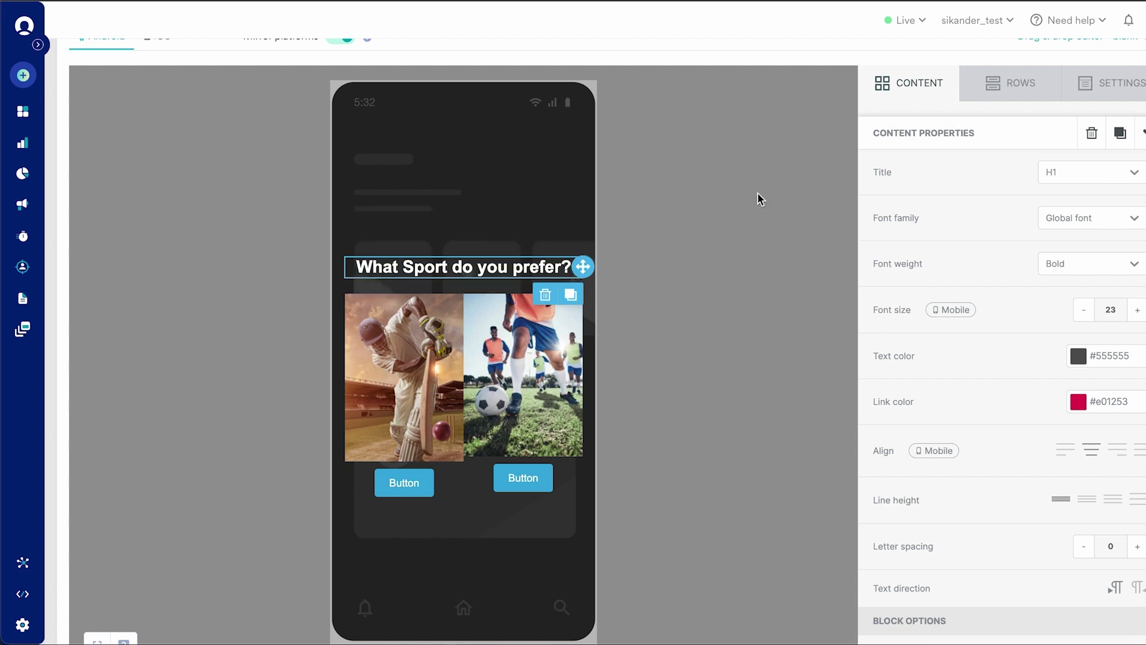
pyautogui.click(572, 317)
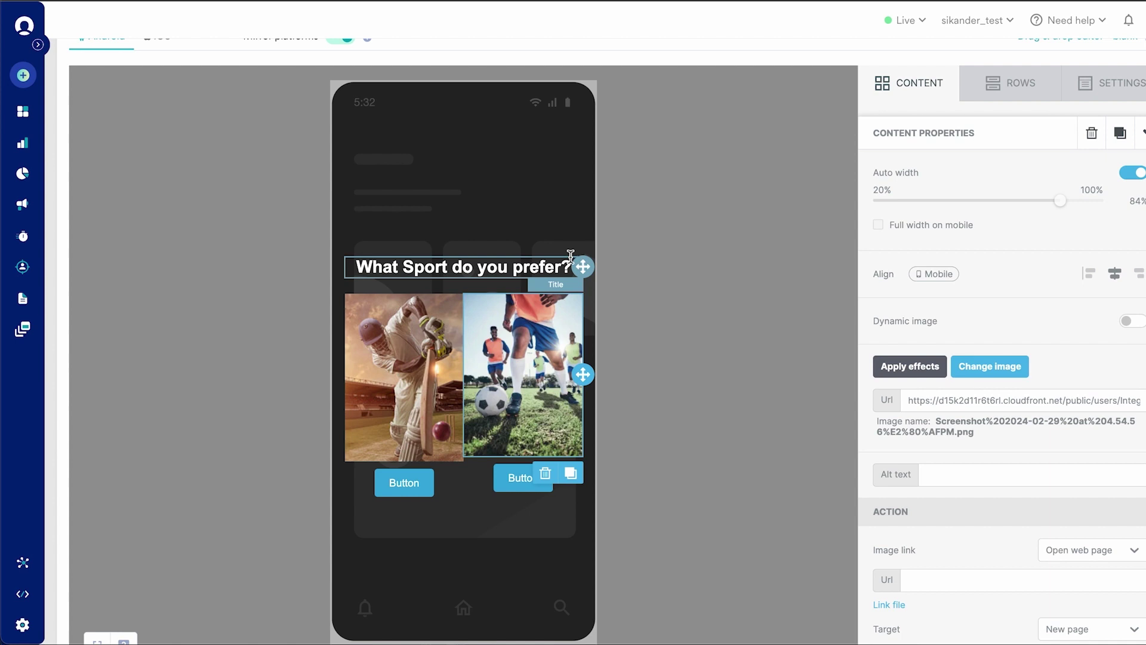
pyautogui.tripleClick(352, 266)
pyautogui.click(619, 256)
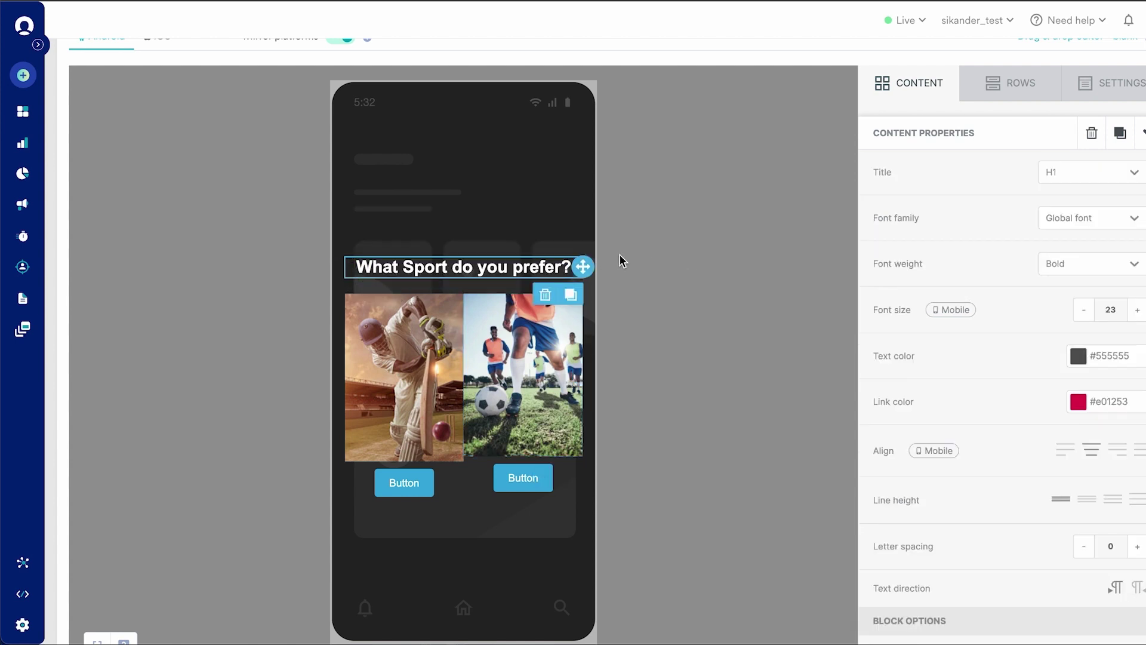
# - Set the row background of the heading row and the image row to #0068a5
pyautogui.click(566, 255)
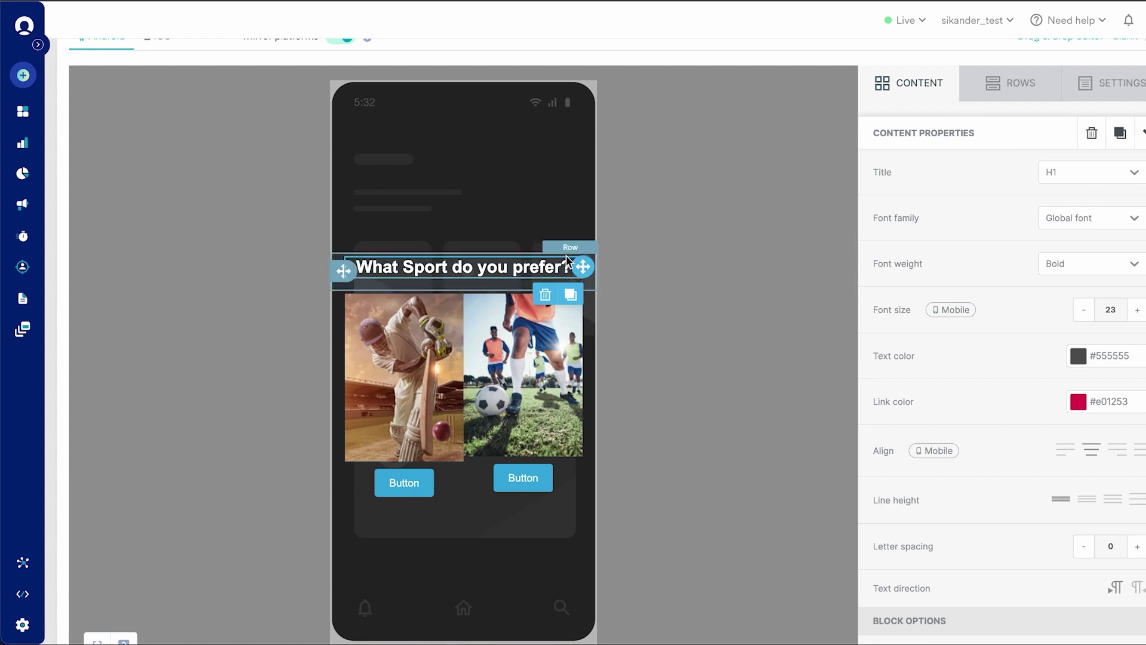
pyautogui.click(1087, 212)
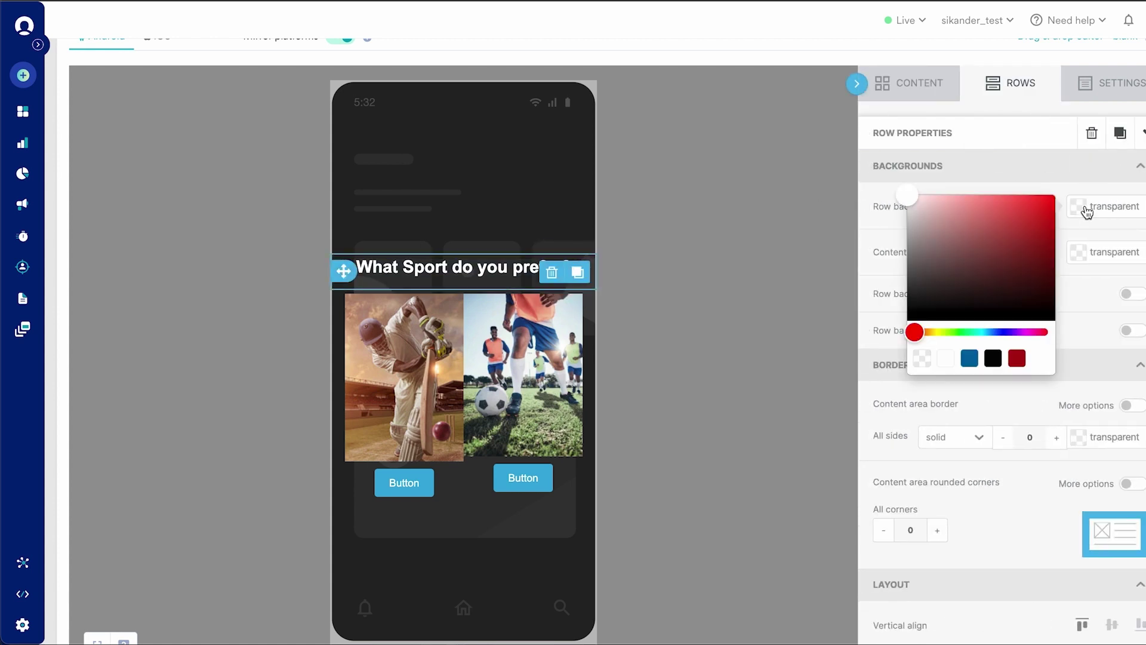
pyautogui.click(970, 358)
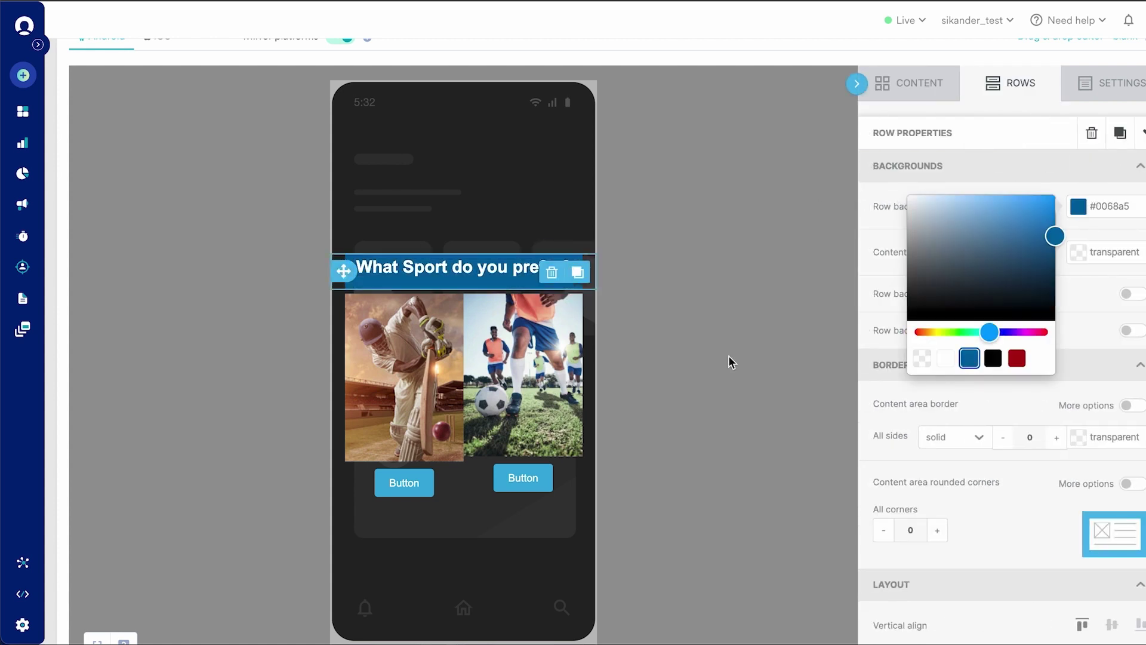
pyautogui.click(591, 346)
pyautogui.click(1083, 216)
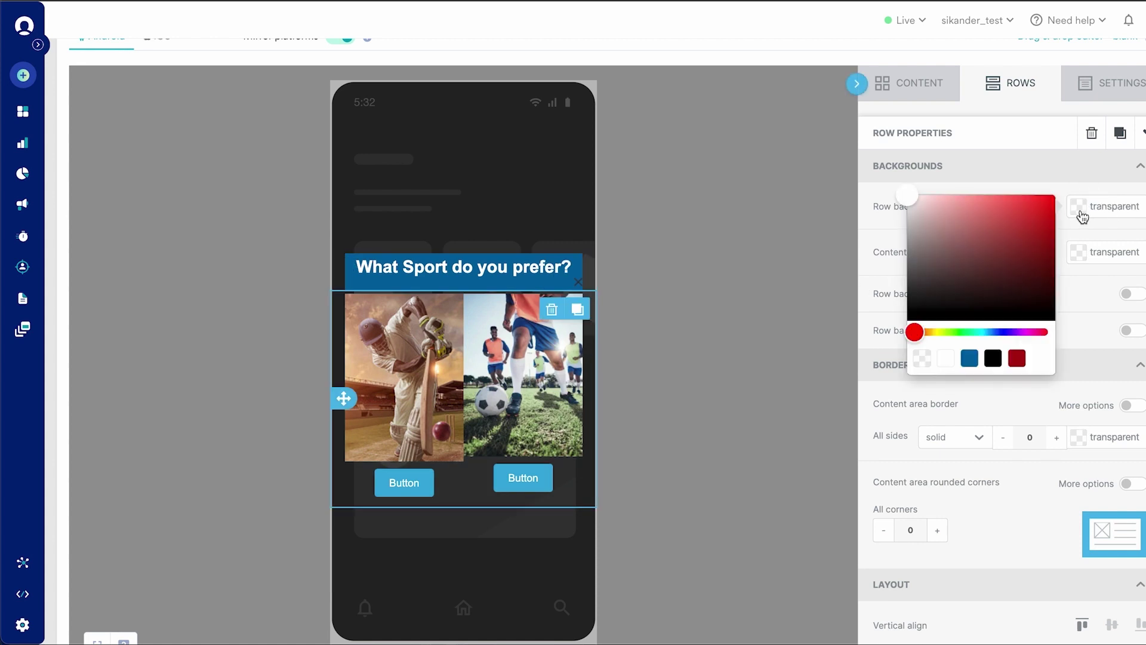
pyautogui.click(974, 360)
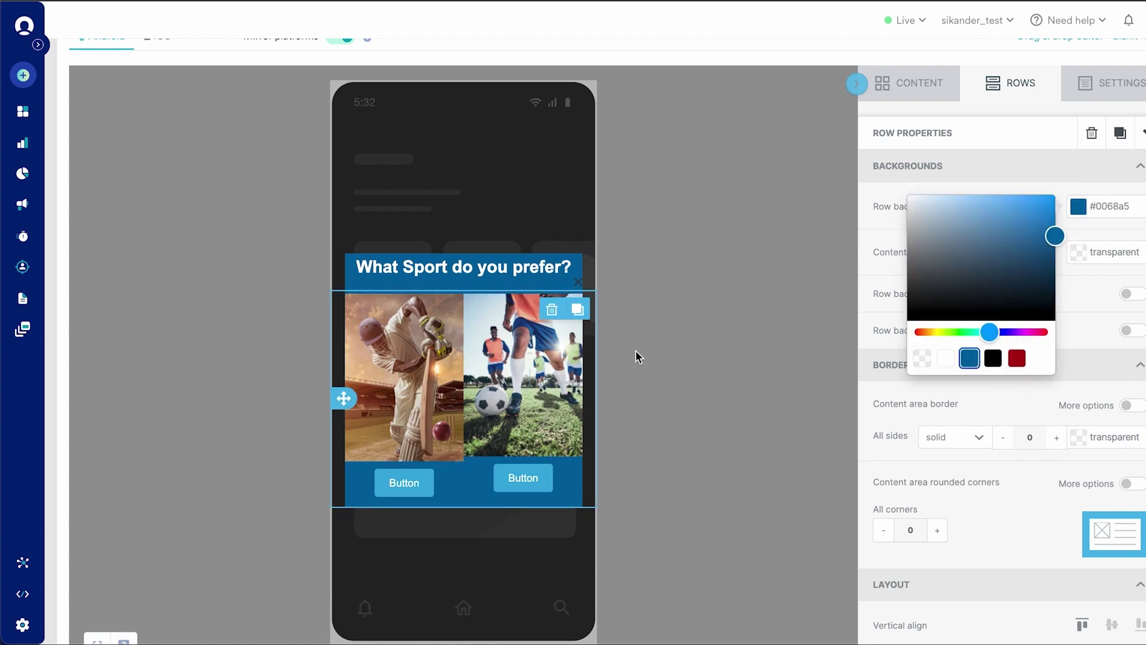
pyautogui.click(799, 357)
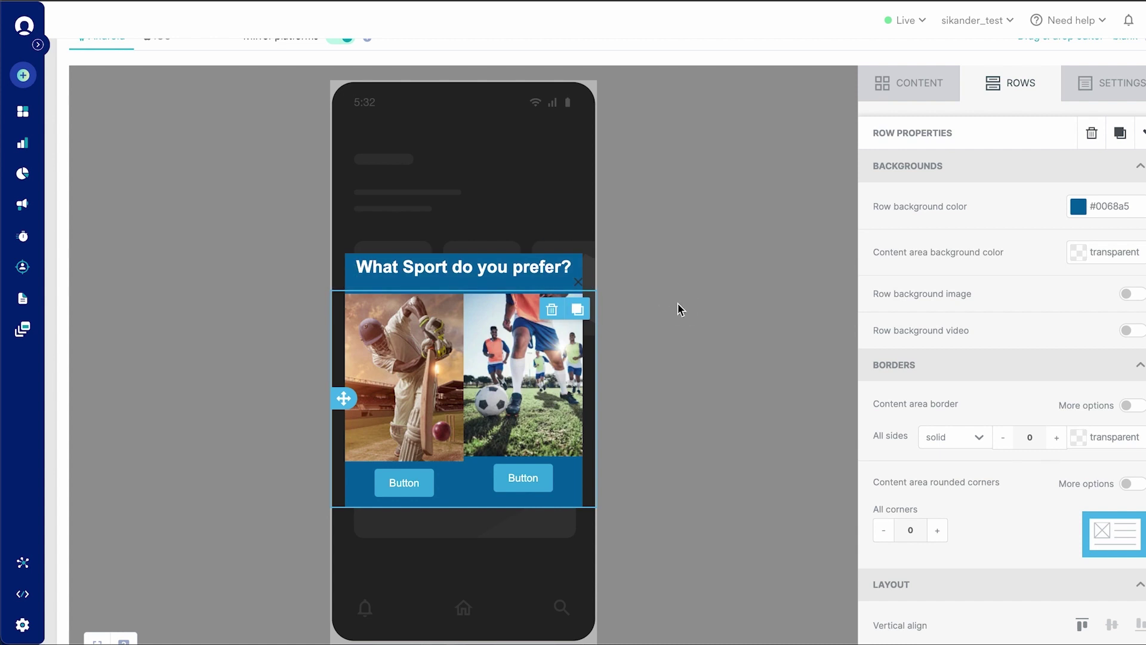
# - Delete the close.png image strip below the heading
pyautogui.click(439, 328)
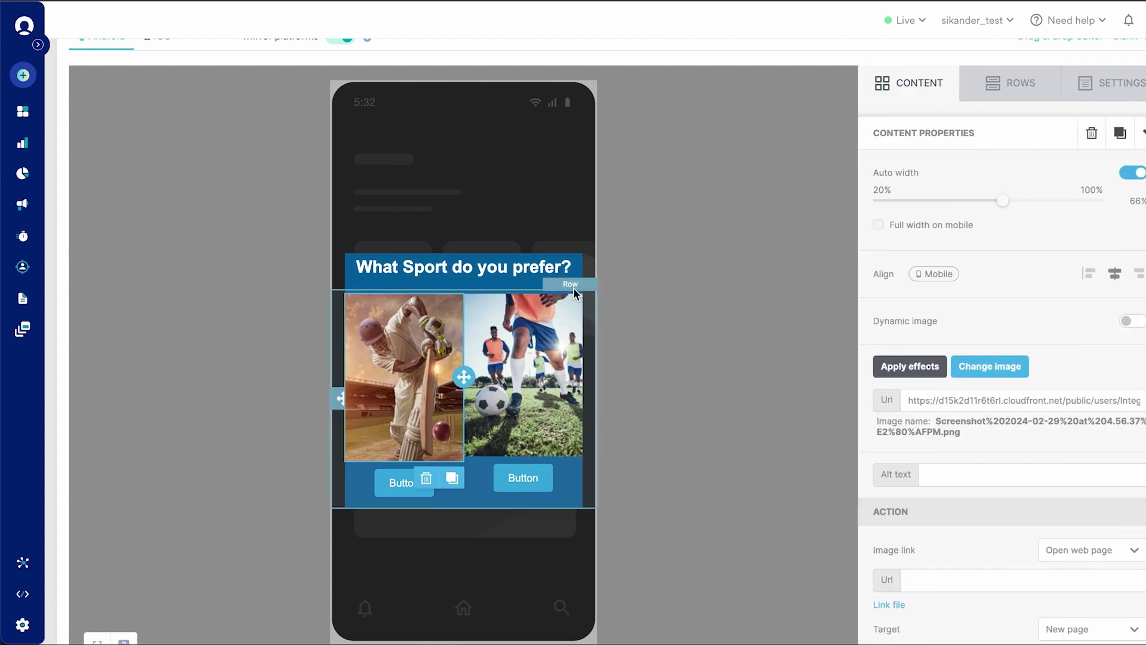
pyautogui.moveTo(578, 280); pyautogui.dragTo(624, 277)
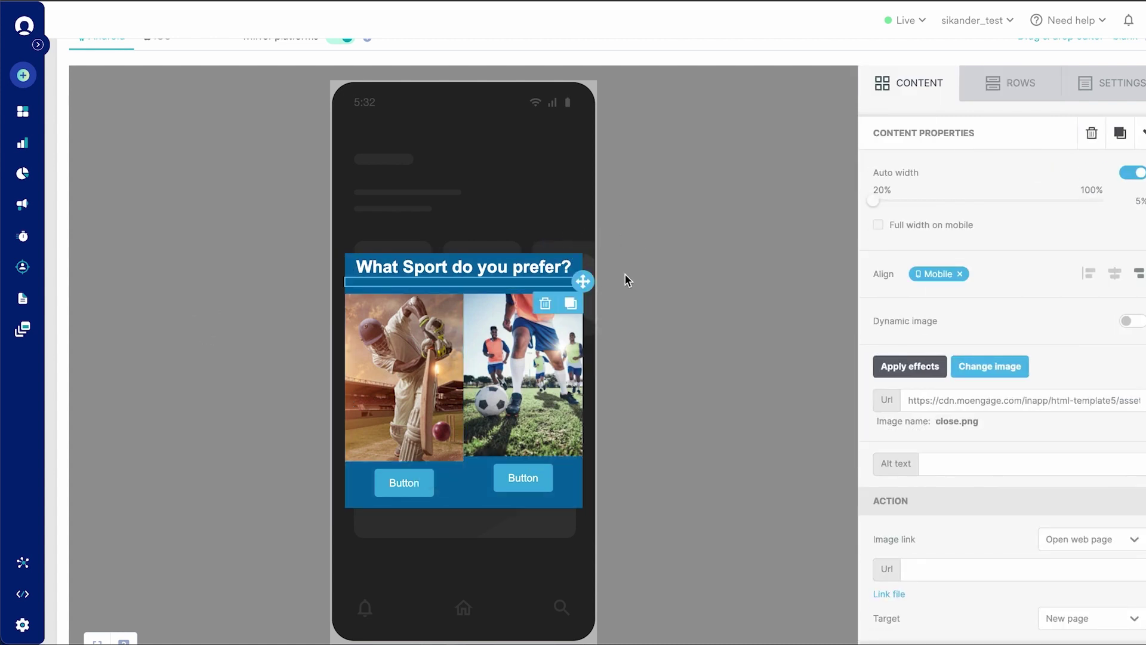
pyautogui.click(546, 306)
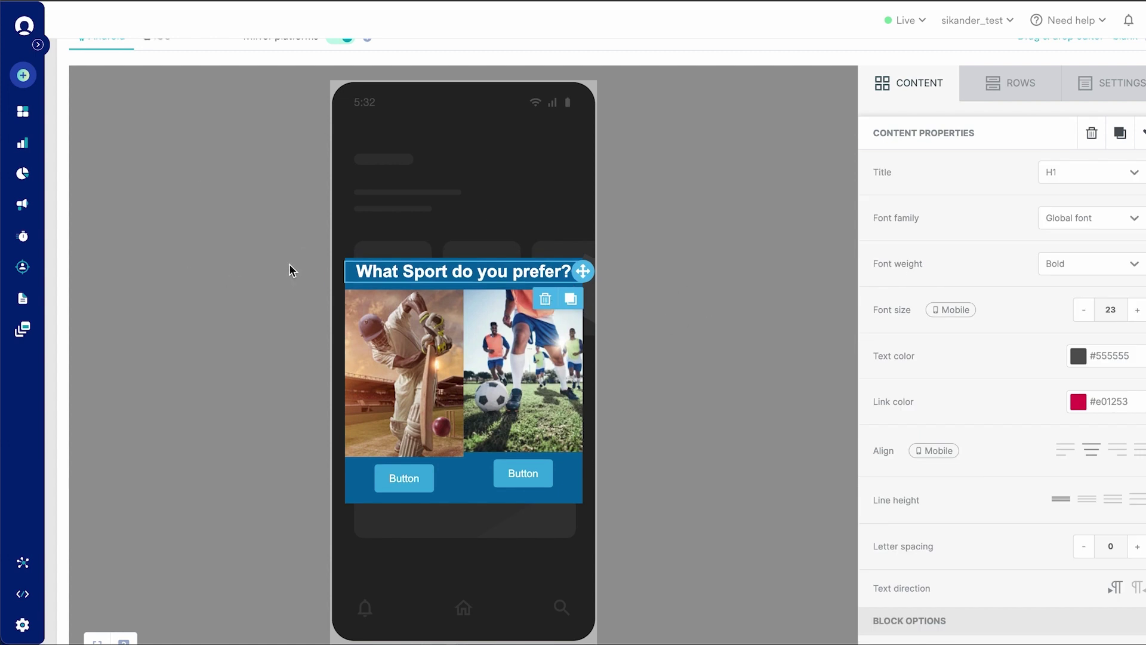
pyautogui.scroll(-1, 624, 364)
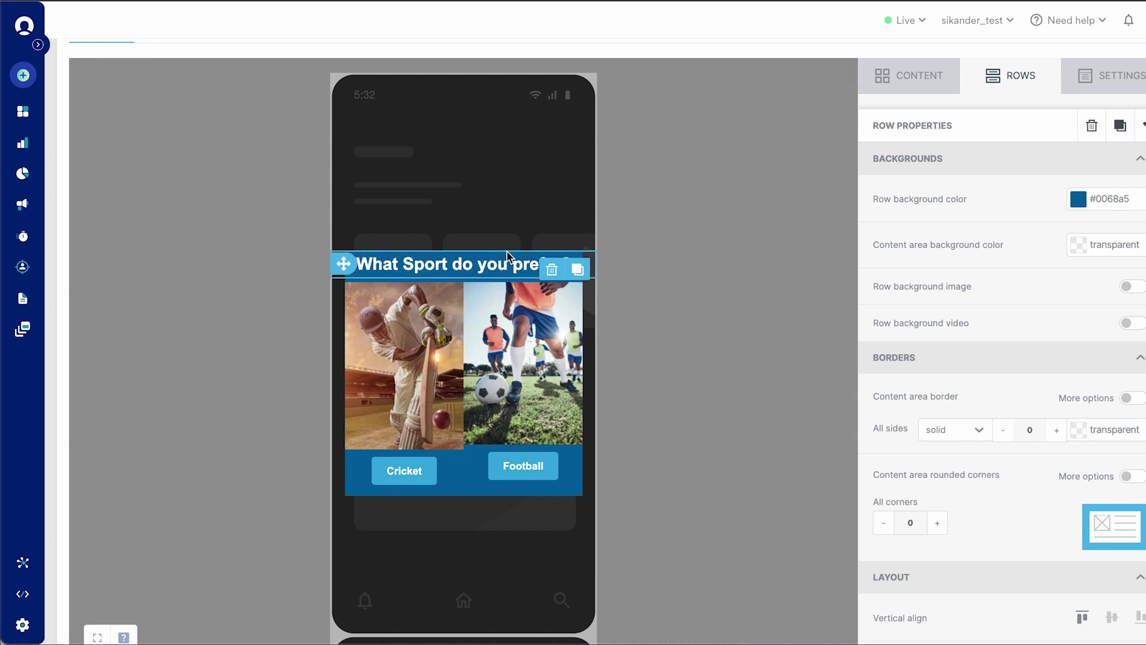
# - Set the heading row background to transparent and its content area background to #0068a5
pyautogui.click(1078, 203)
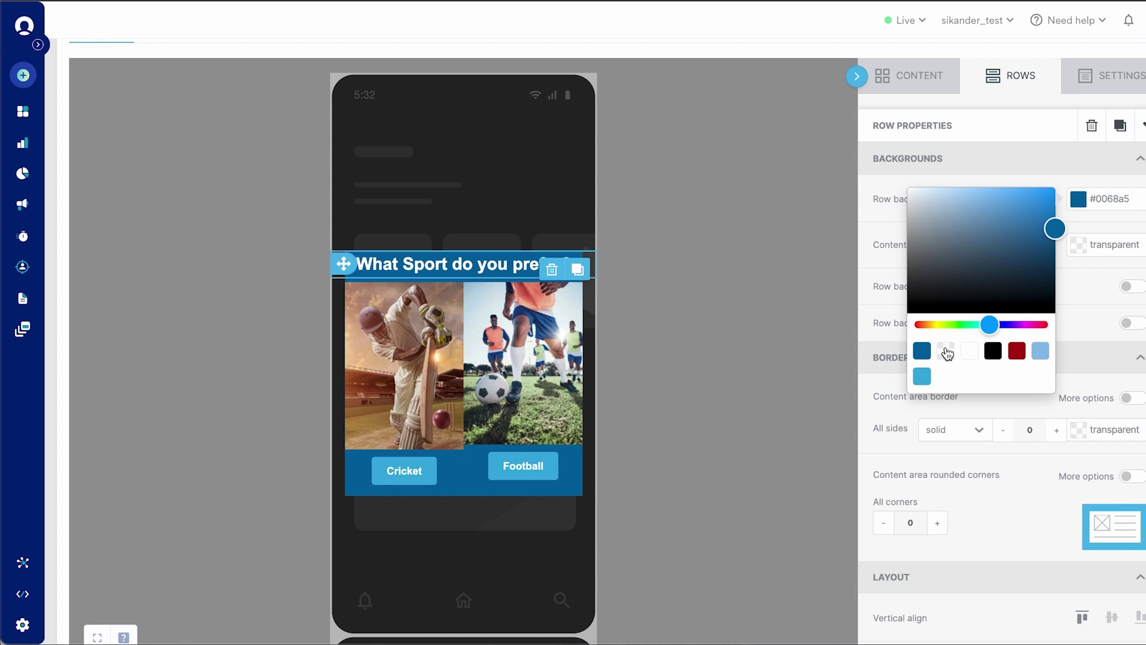
pyautogui.click(946, 351)
pyautogui.click(1083, 247)
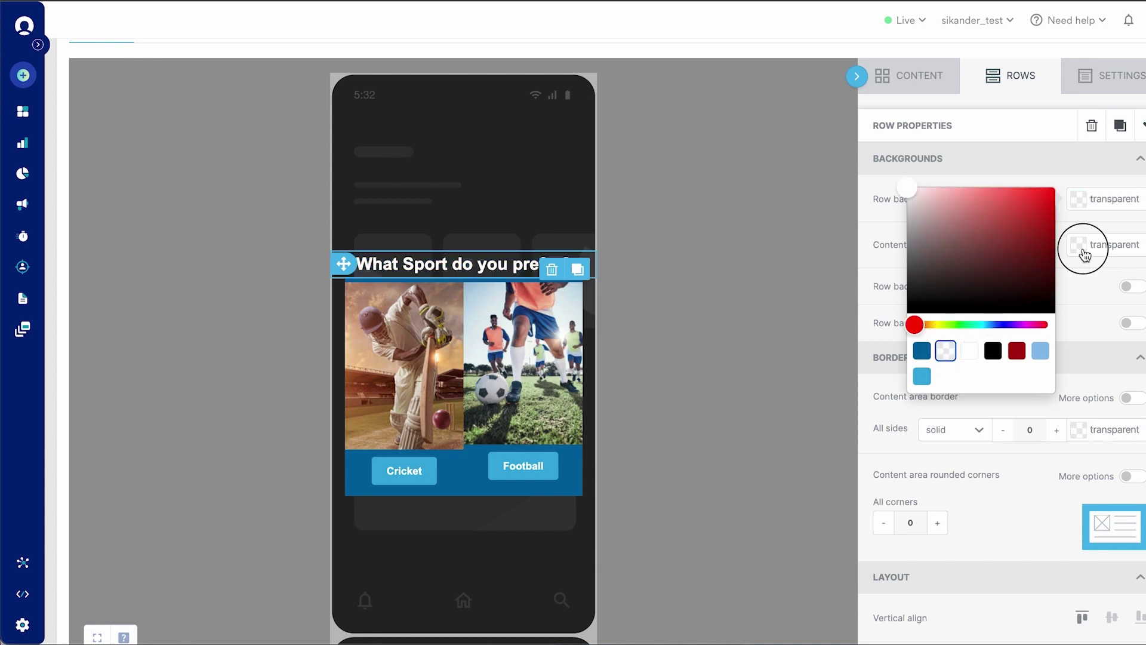
pyautogui.click(968, 401)
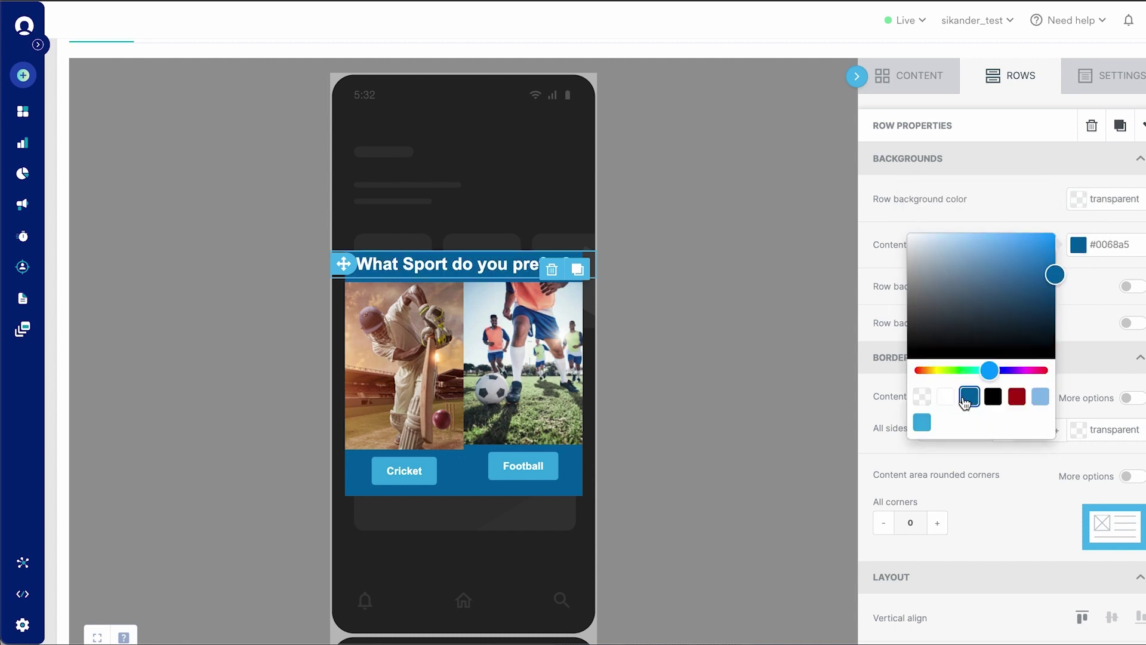
pyautogui.click(732, 305)
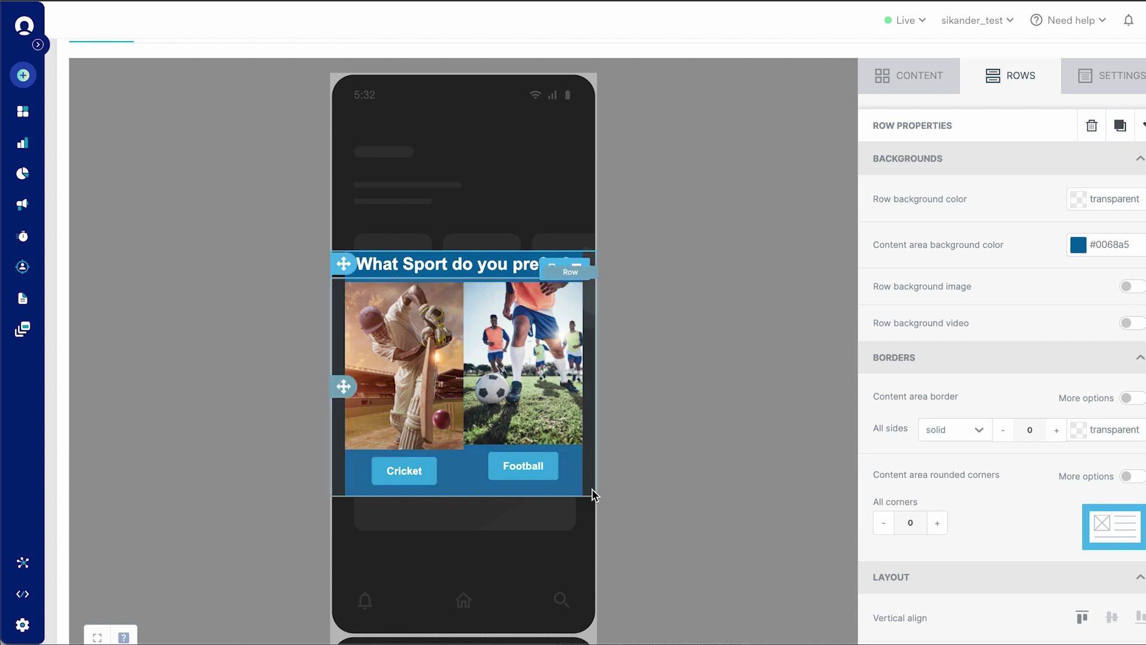
# - Give the Football button a dark red #b00d0d background
pyautogui.click(484, 478)
pyautogui.scroll(-2, 977, 410)
pyautogui.scroll(3, 977, 410)
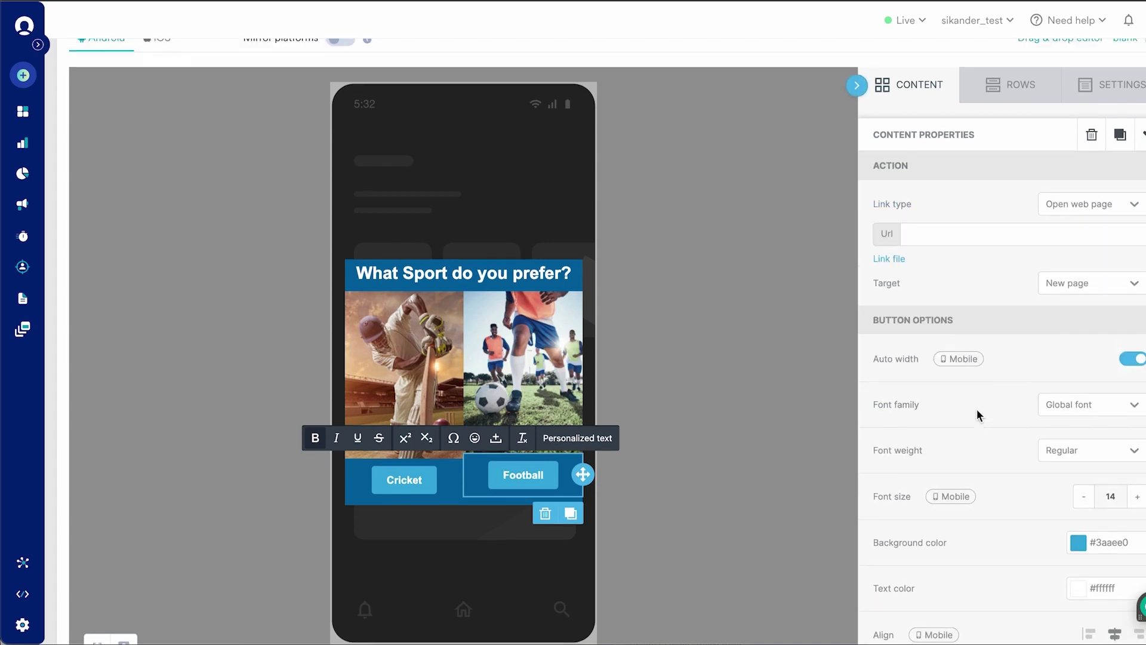
pyautogui.scroll(-5, 977, 410)
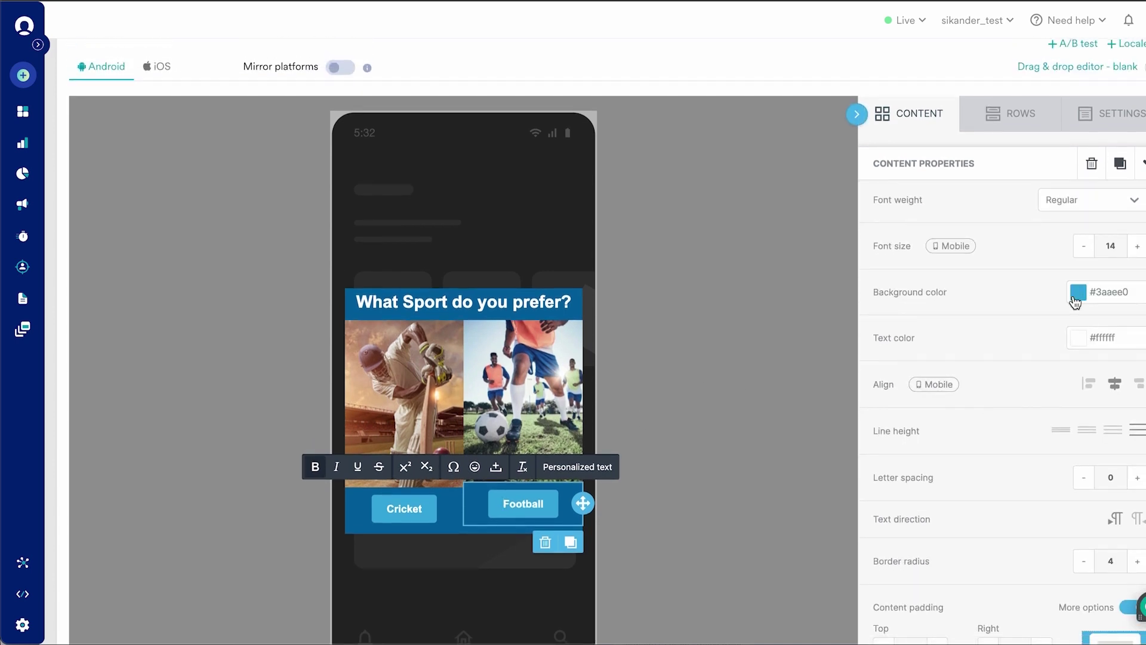
pyautogui.click(503, 530)
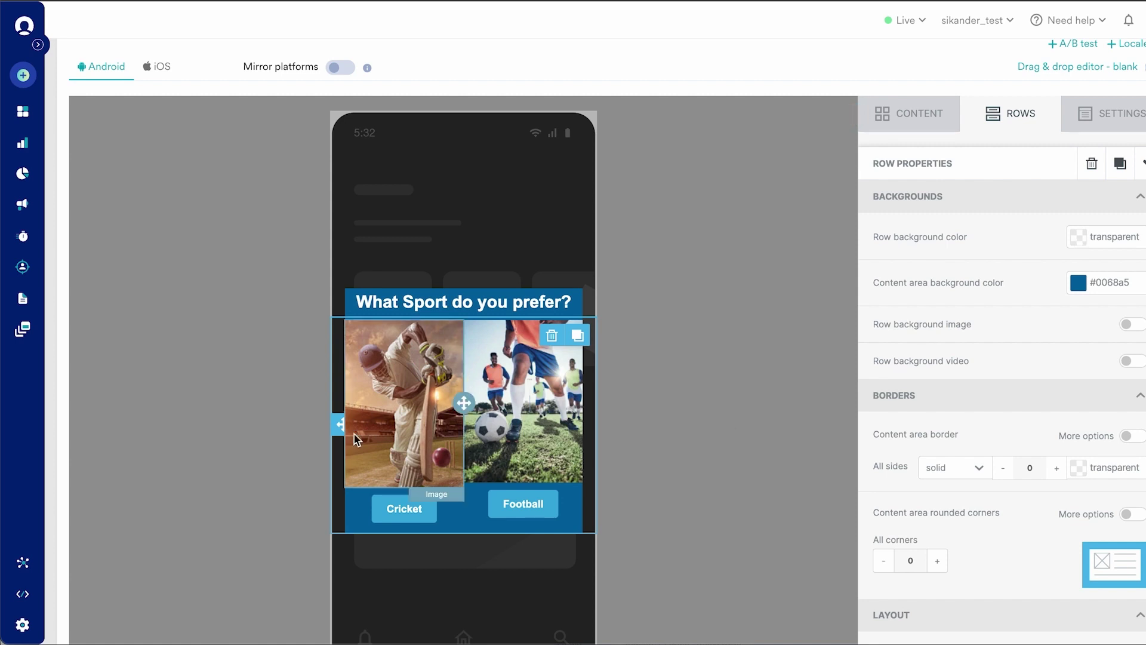
pyautogui.scroll(-1, 734, 415)
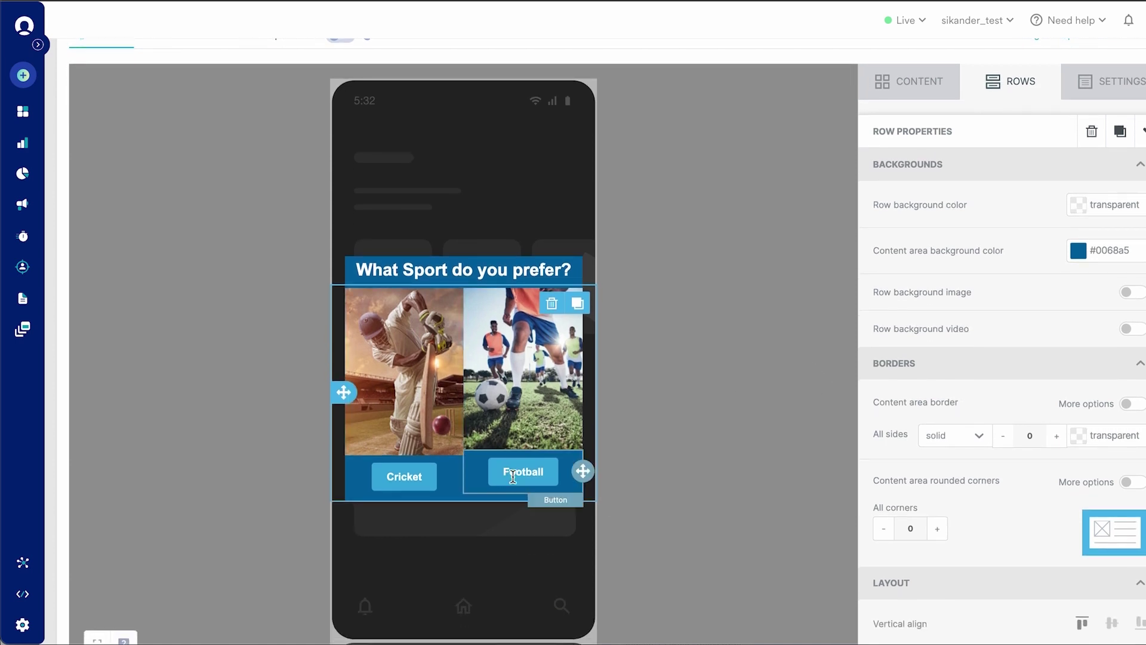
pyautogui.scroll(-1, 766, 414)
pyautogui.click(495, 437)
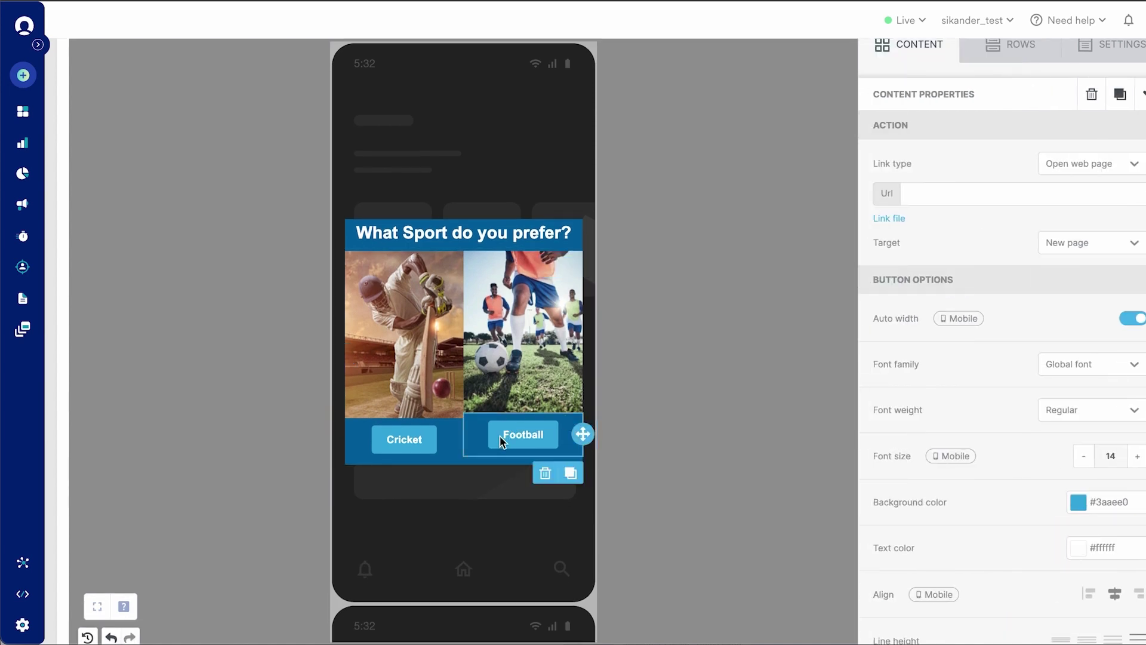
pyautogui.scroll(-1, 770, 433)
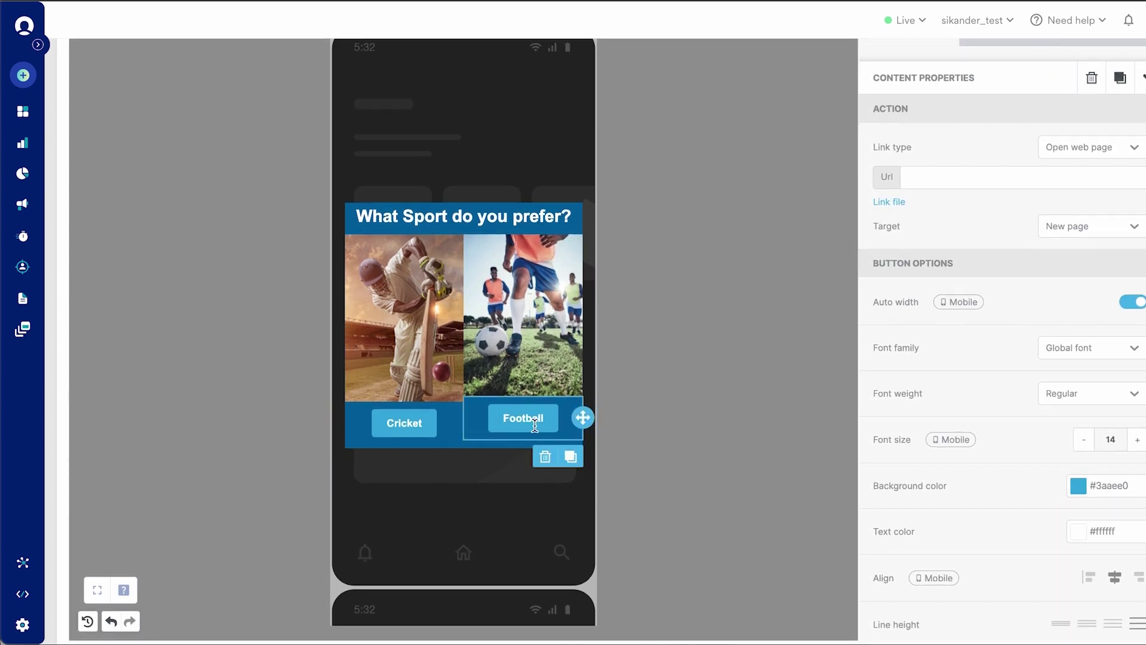
pyautogui.click(1083, 494)
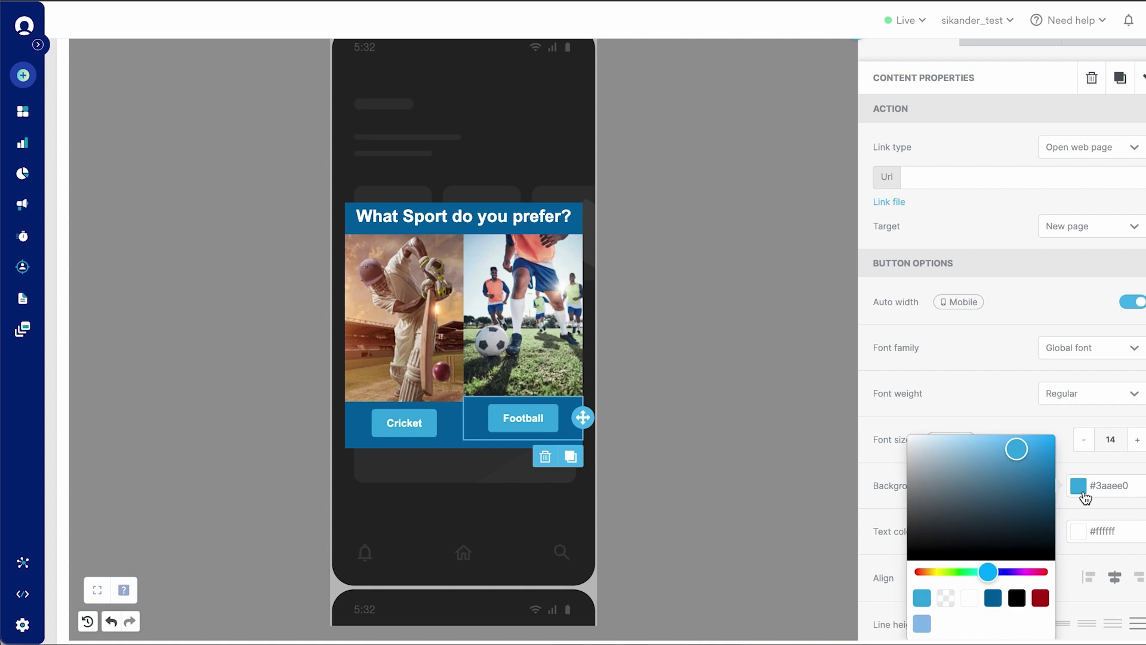
pyautogui.click(1040, 598)
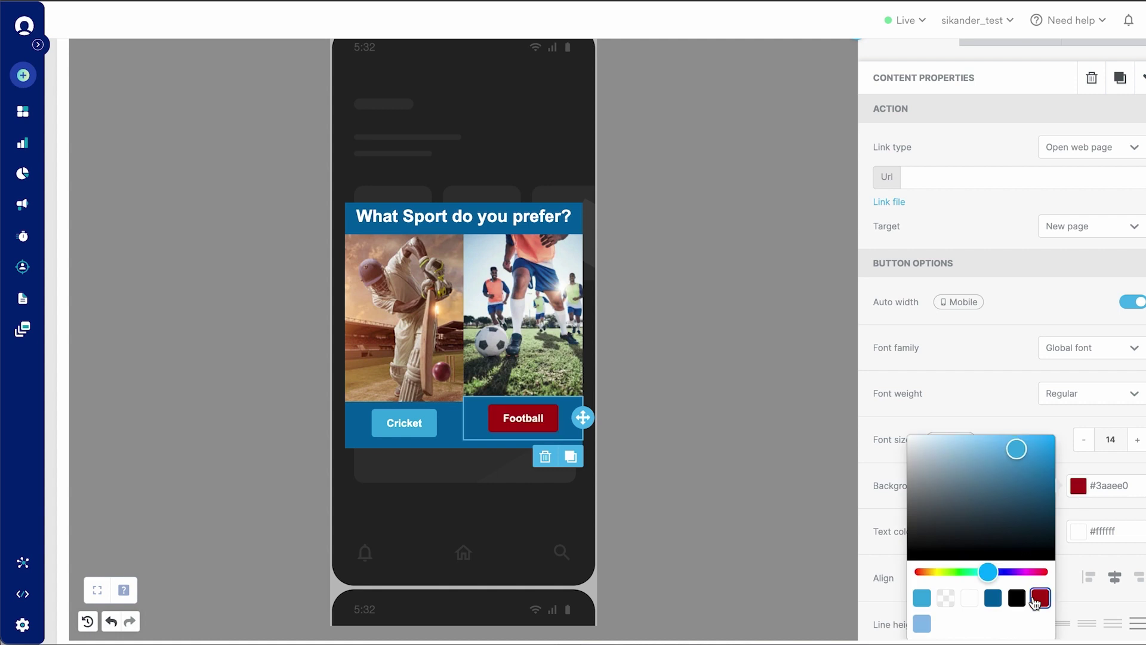
# - Give the Cricket button the same dark red #b00d0d background
pyautogui.click(426, 426)
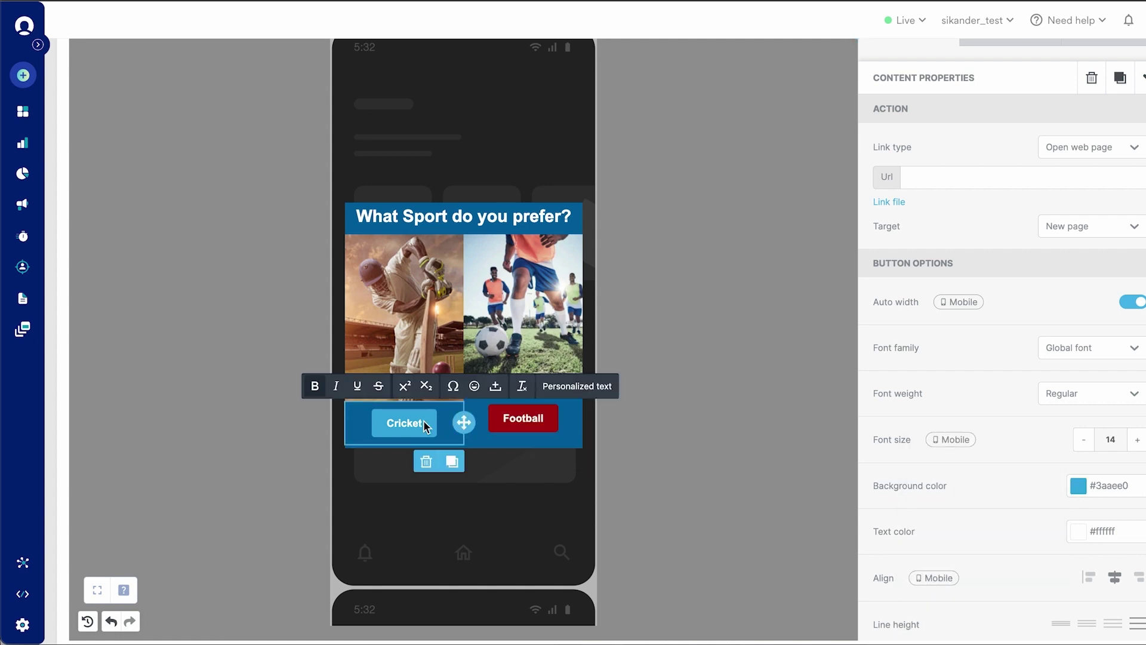
pyautogui.click(1078, 486)
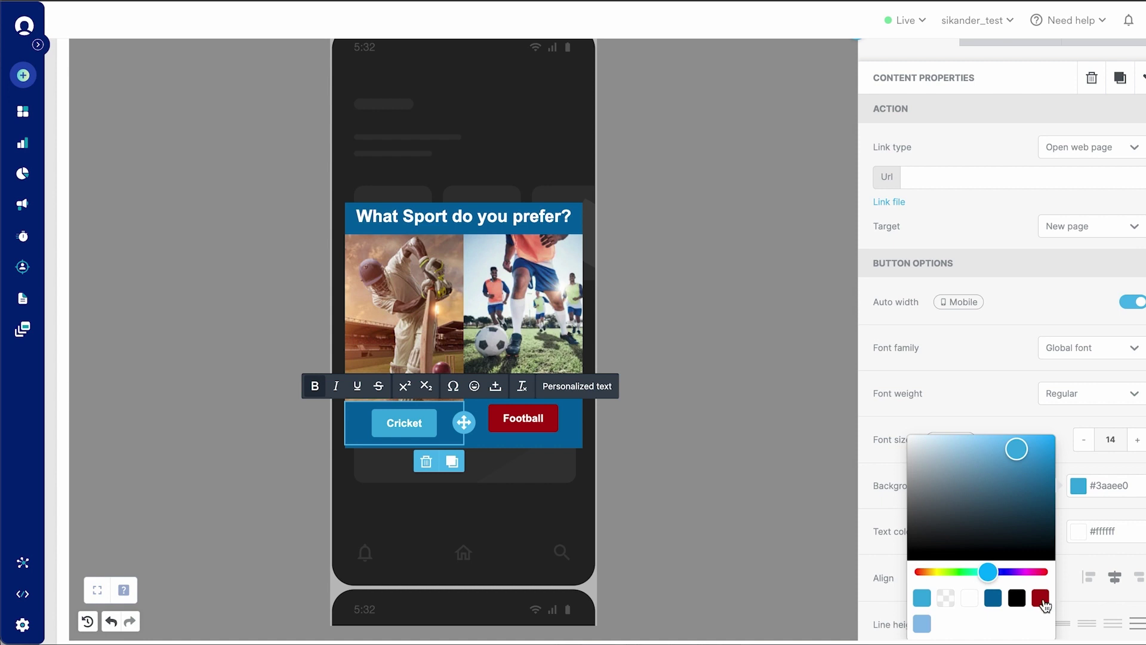
pyautogui.click(1040, 597)
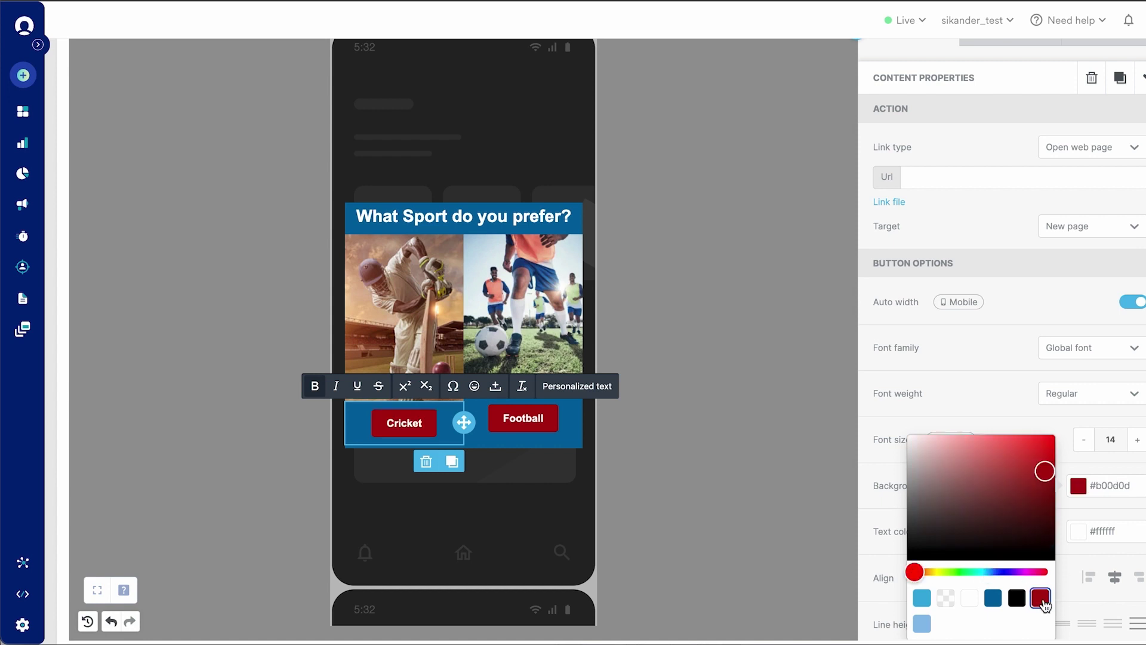
# - Review the Football button's font family options, leaving the font unchanged
pyautogui.click(525, 418)
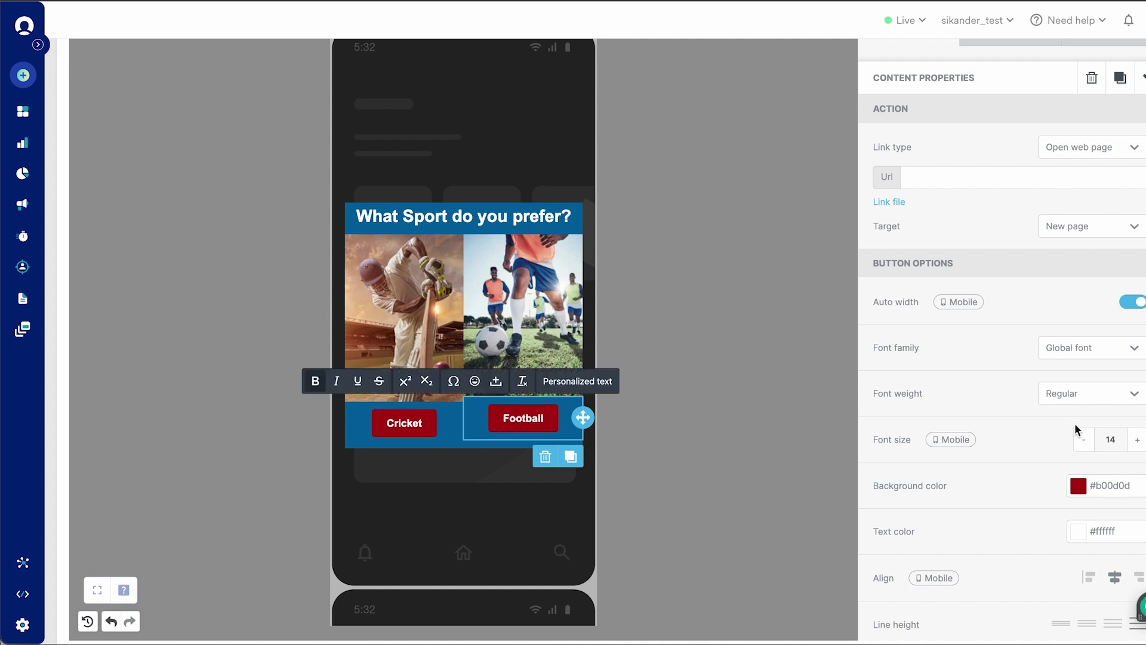
pyautogui.scroll(-1, 1077, 430)
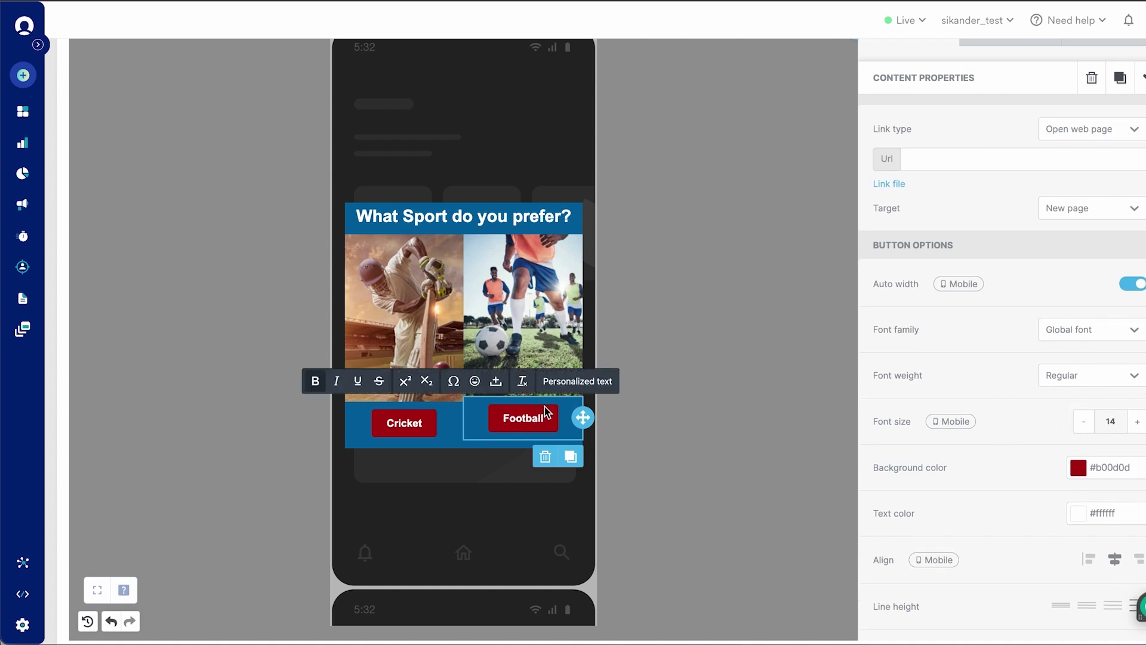
pyautogui.click(1133, 331)
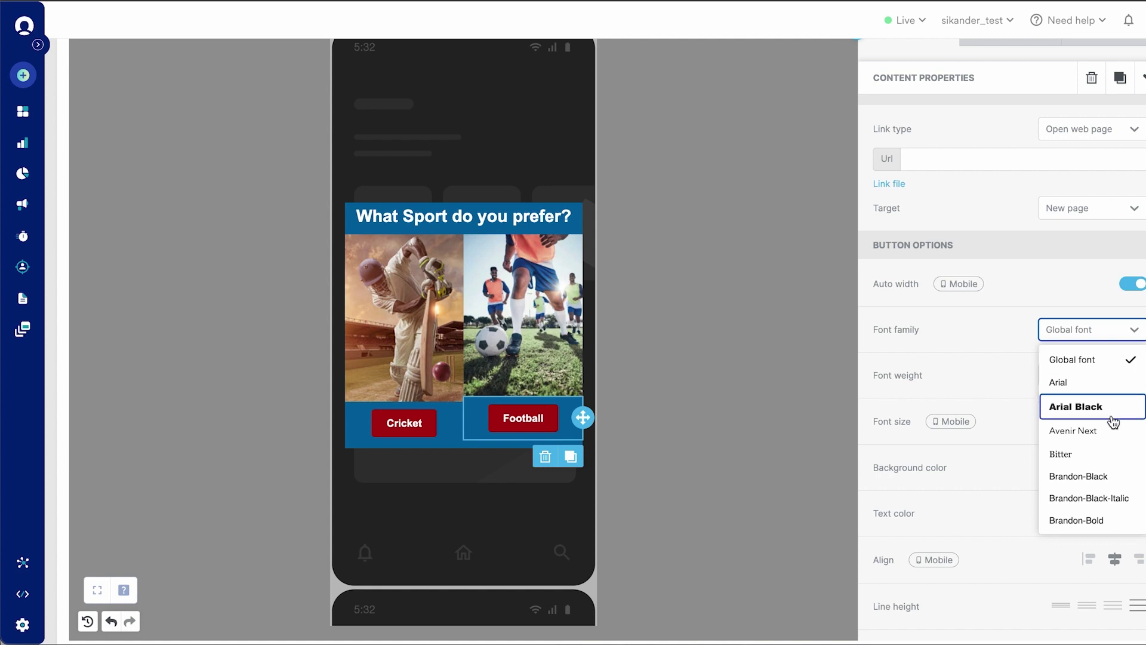
pyautogui.click(1002, 352)
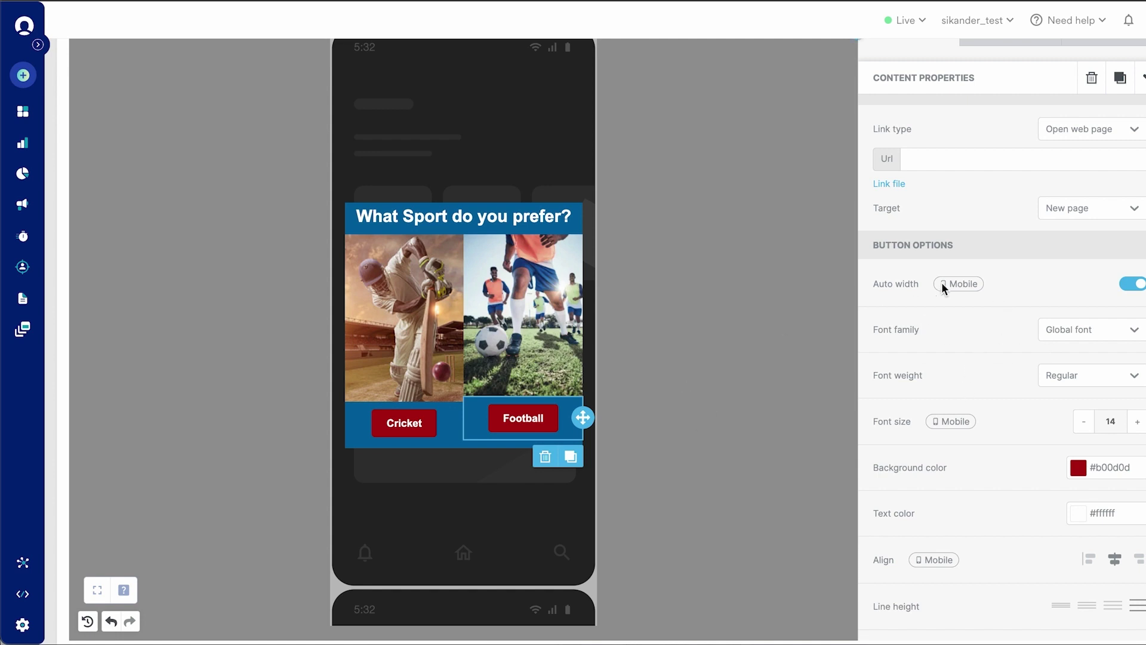
pyautogui.scroll(4, 942, 282)
pyautogui.click(1017, 239)
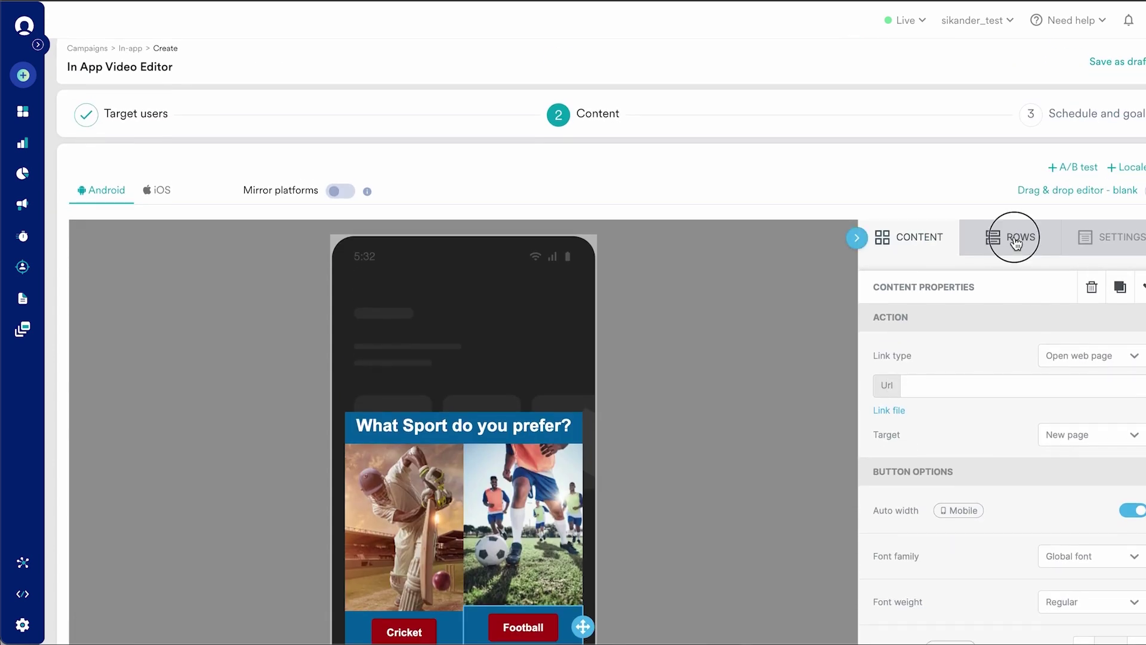
# - Bring up the Row Properties of the popup's #0068a5 title row
pyautogui.scroll(-1, 969, 389)
pyautogui.moveTo(1015, 325); pyautogui.dragTo(789, 386)
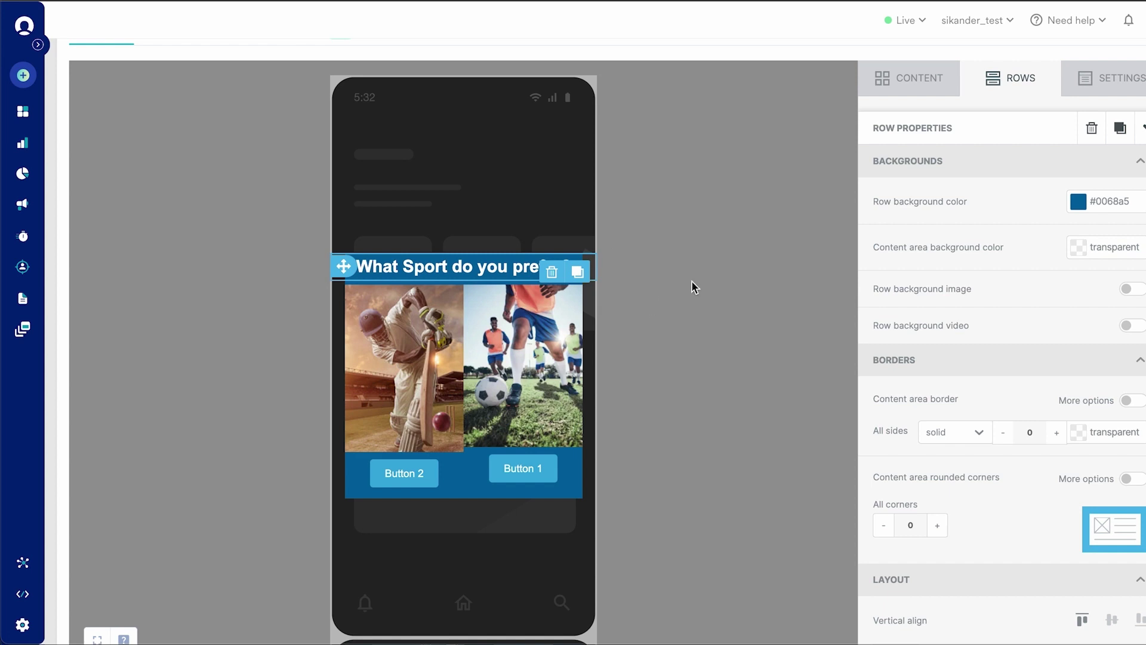
pyautogui.scroll(1, 776, 209)
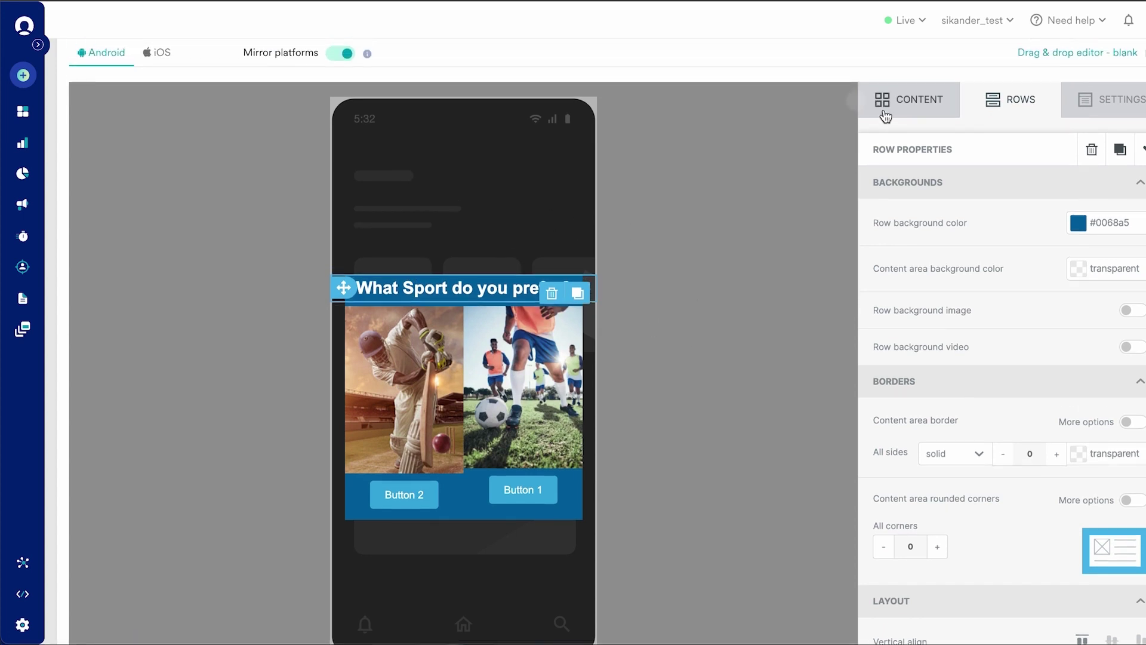
# - Add a one-column row above the popup title and drop an Image block into it
pyautogui.click(913, 100)
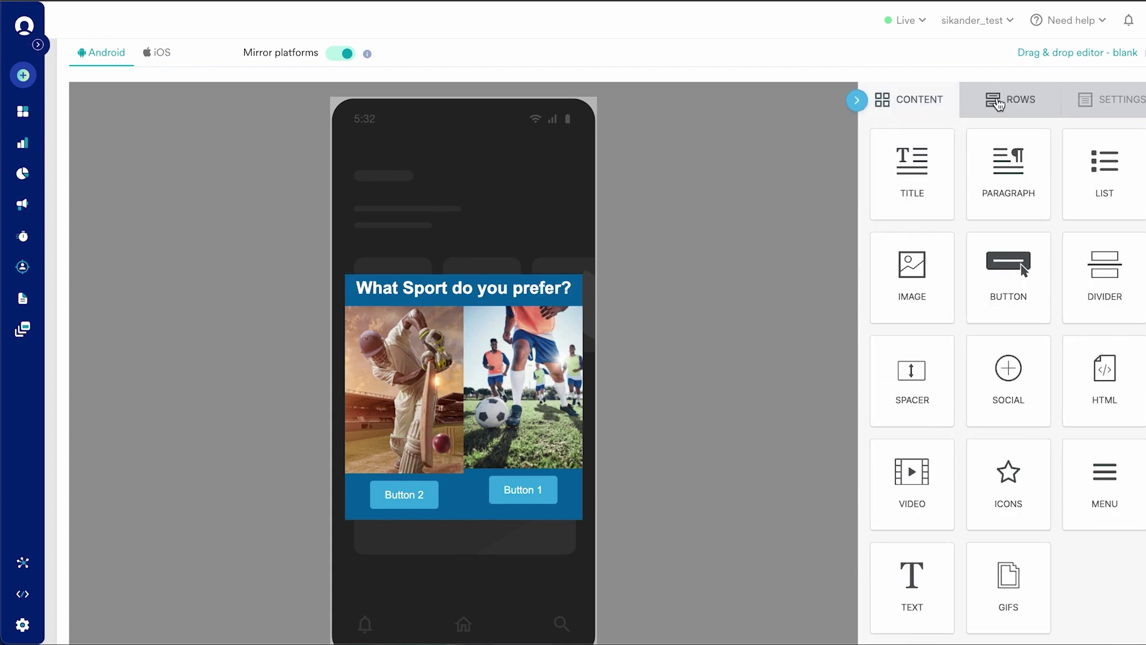
pyautogui.click(998, 100)
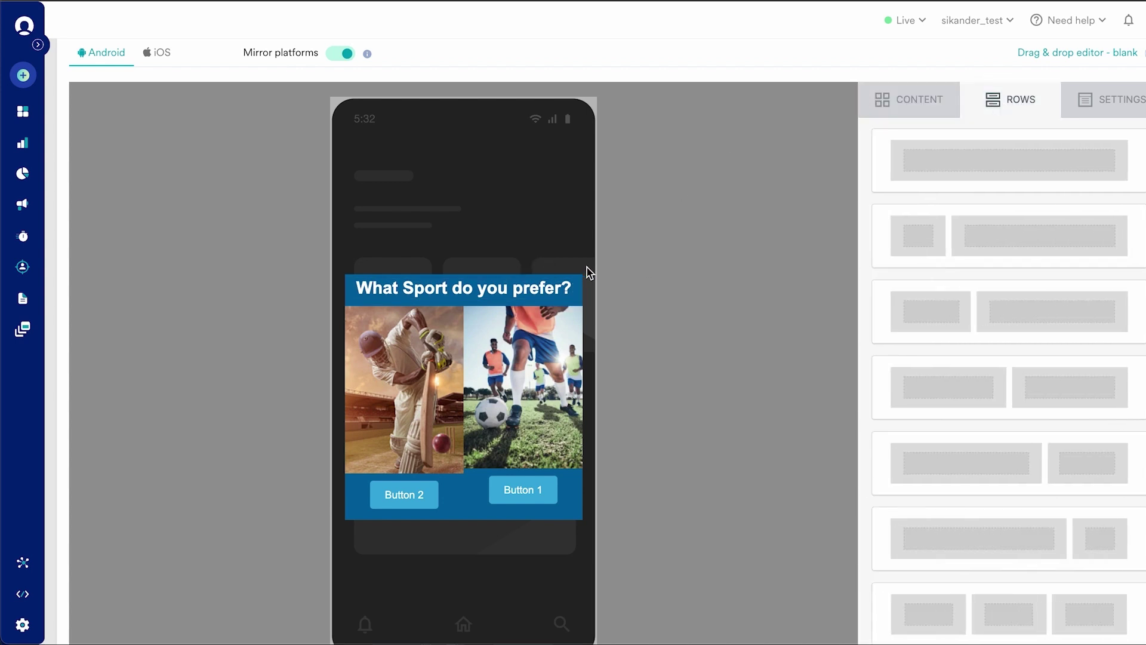
pyautogui.moveTo(967, 164); pyautogui.dragTo(406, 285)
pyautogui.click(918, 110)
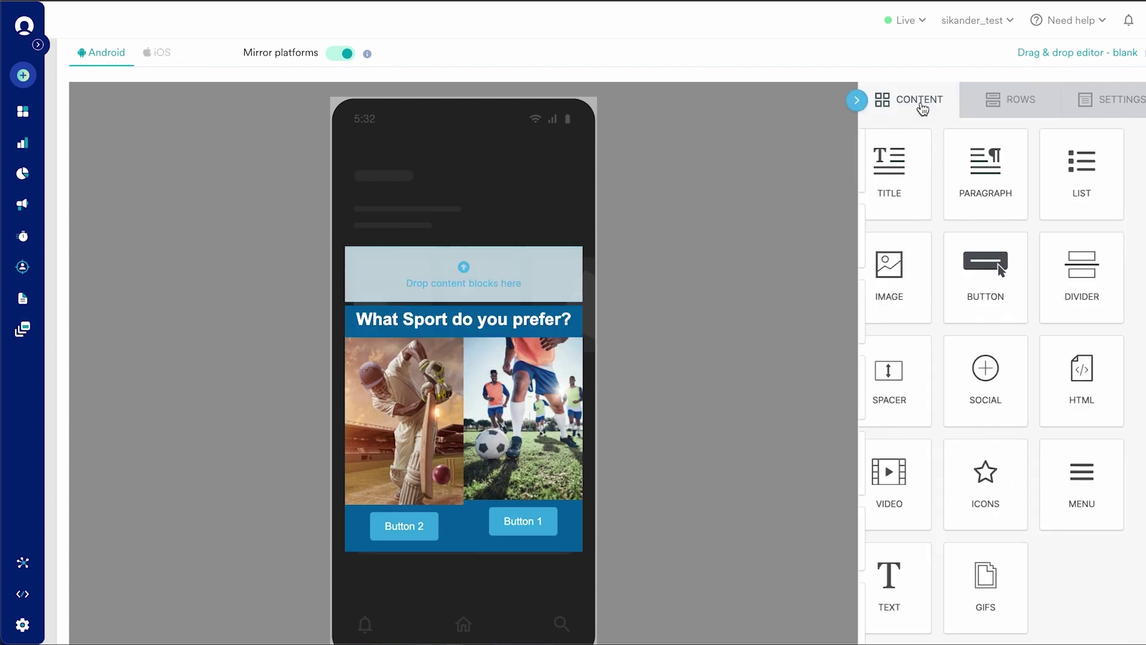
pyautogui.moveTo(908, 279)
pyautogui.mouseDown()
pyautogui.moveTo(589, 281)
pyautogui.moveTo(456, 268)
pyautogui.mouseUp()
# - Insert close.png from page 2 of the File manager into the new image block
pyautogui.click(464, 309)
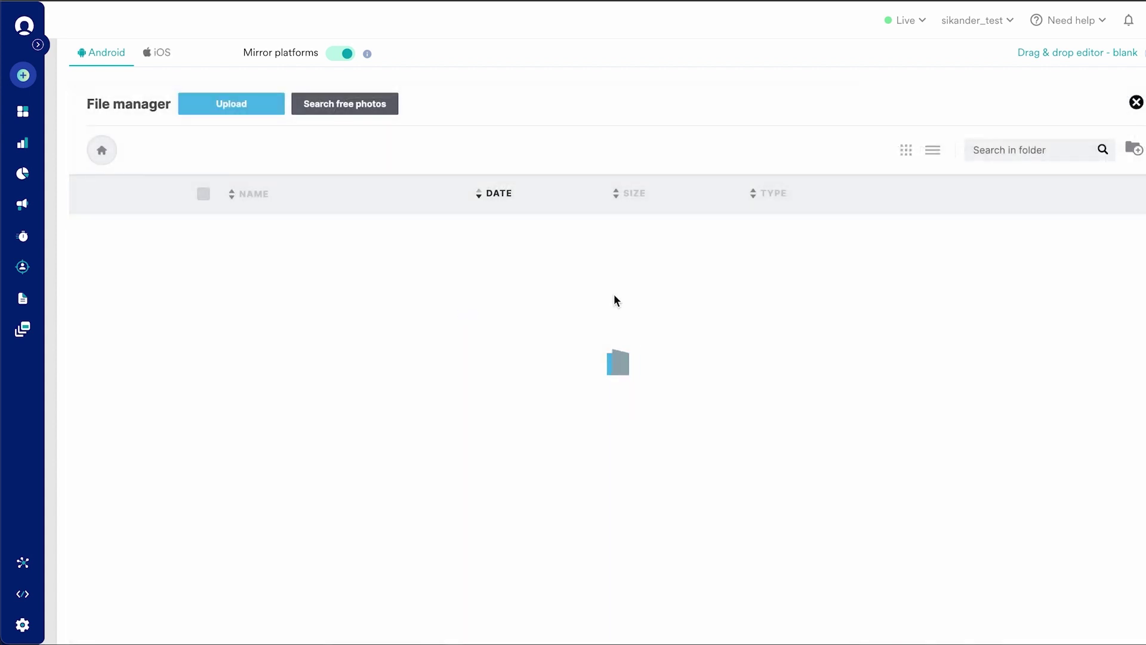
pyautogui.scroll(-8, 750, 327)
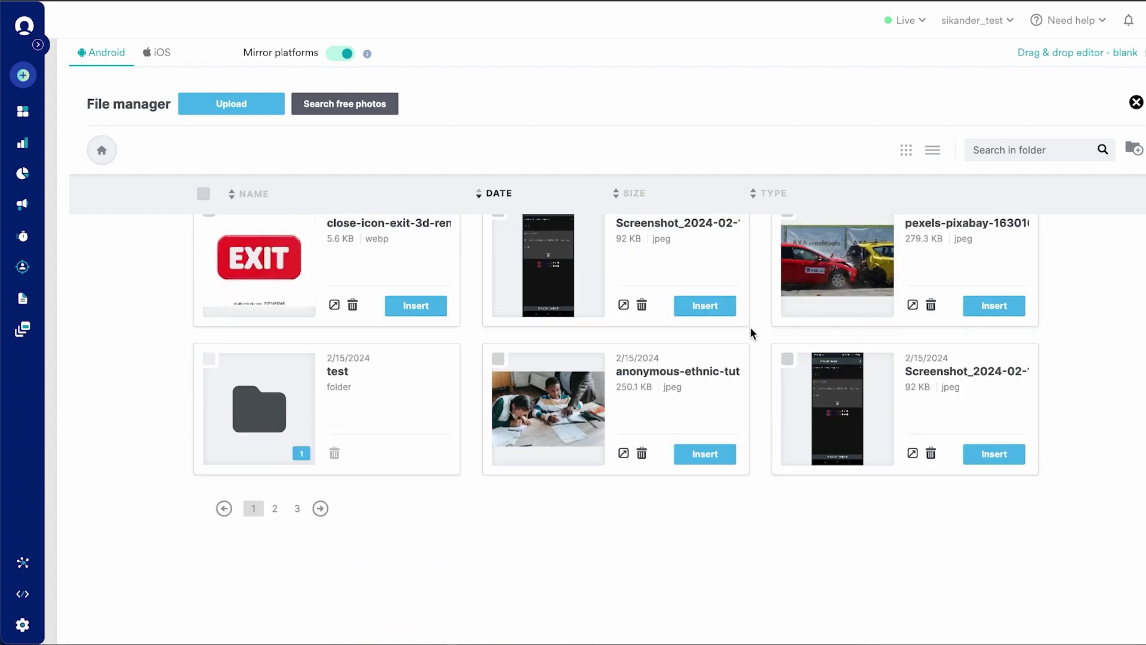
pyautogui.scroll(2, 750, 327)
pyautogui.scroll(-8, 516, 281)
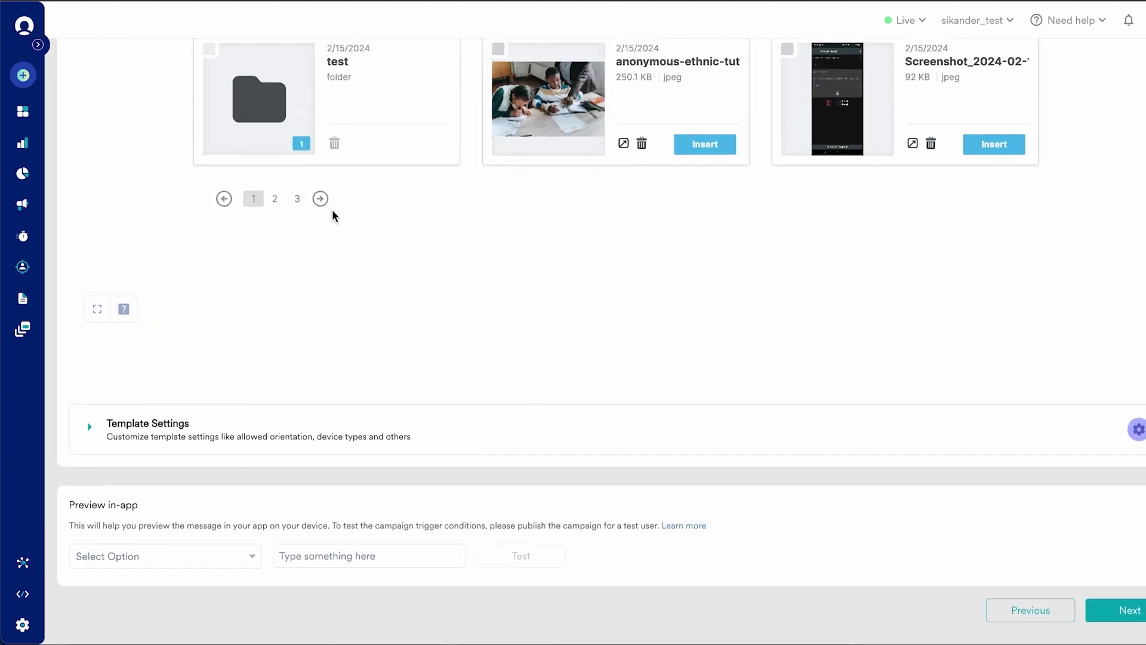
pyautogui.click(320, 198)
pyautogui.scroll(5, 789, 352)
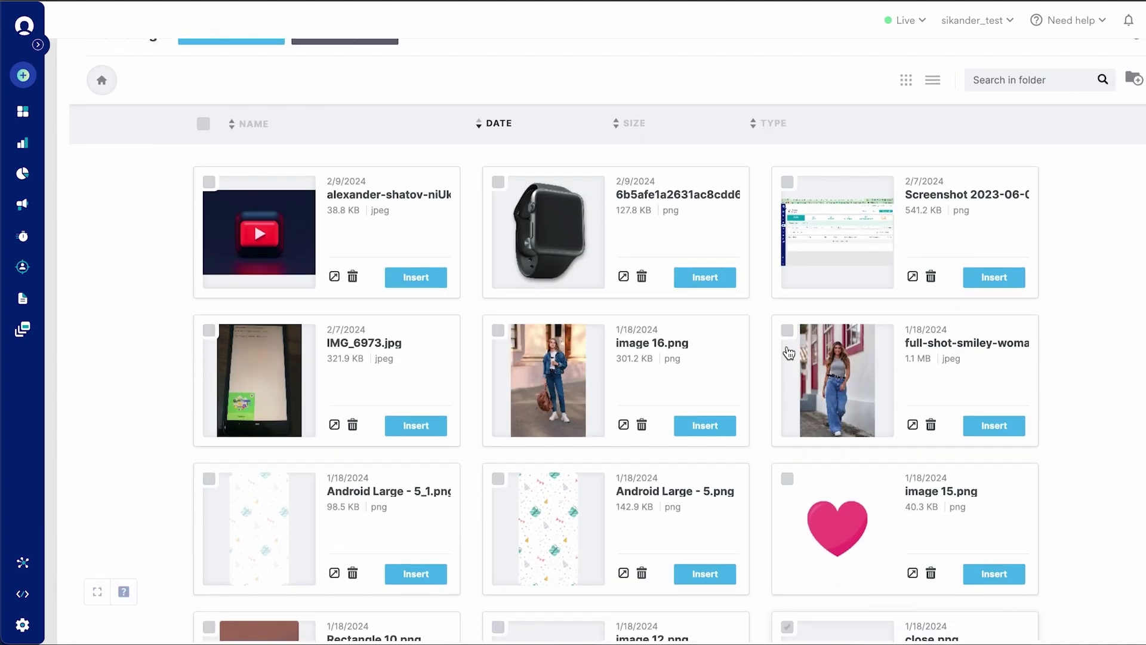
pyautogui.scroll(-10, 789, 353)
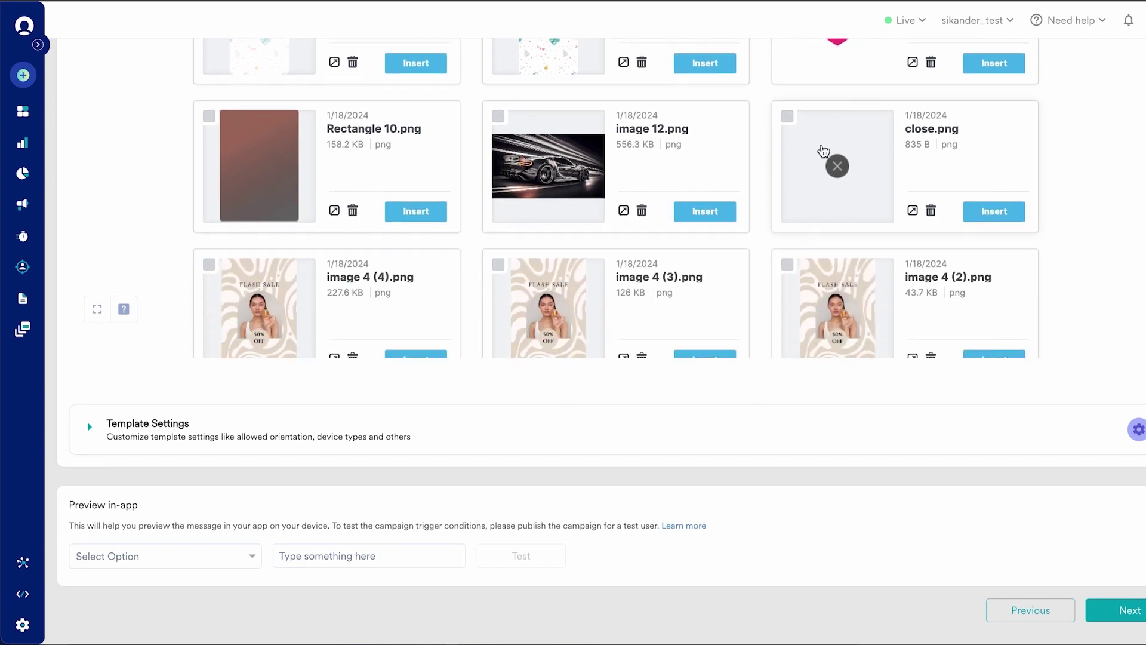
pyautogui.click(787, 116)
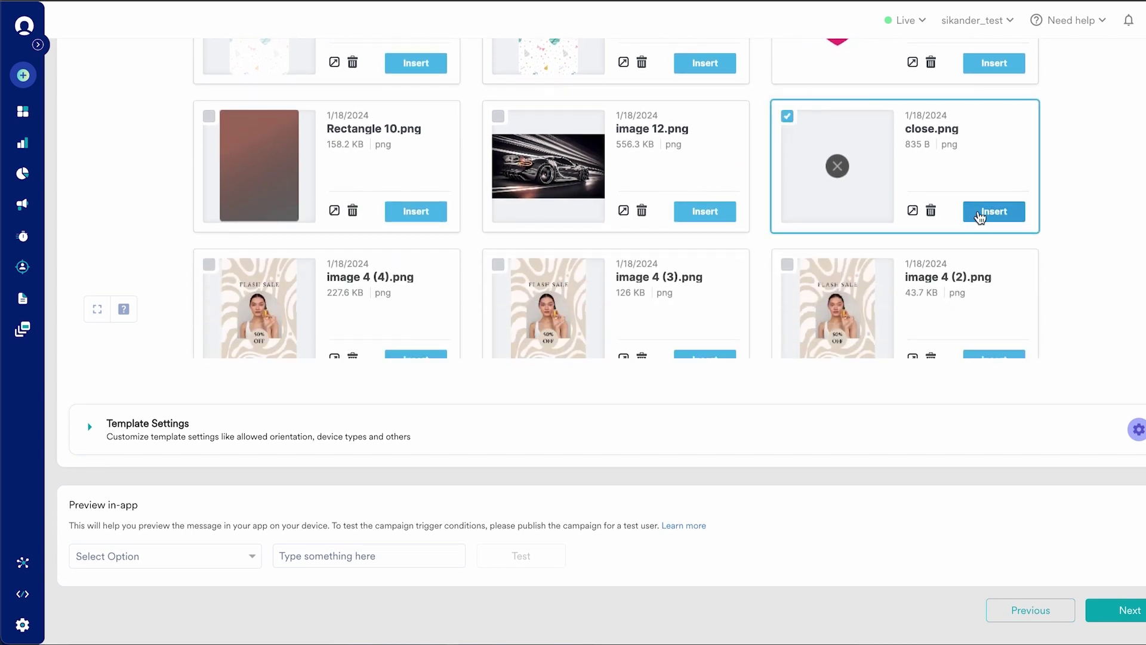
pyautogui.click(994, 212)
pyautogui.scroll(7, 661, 238)
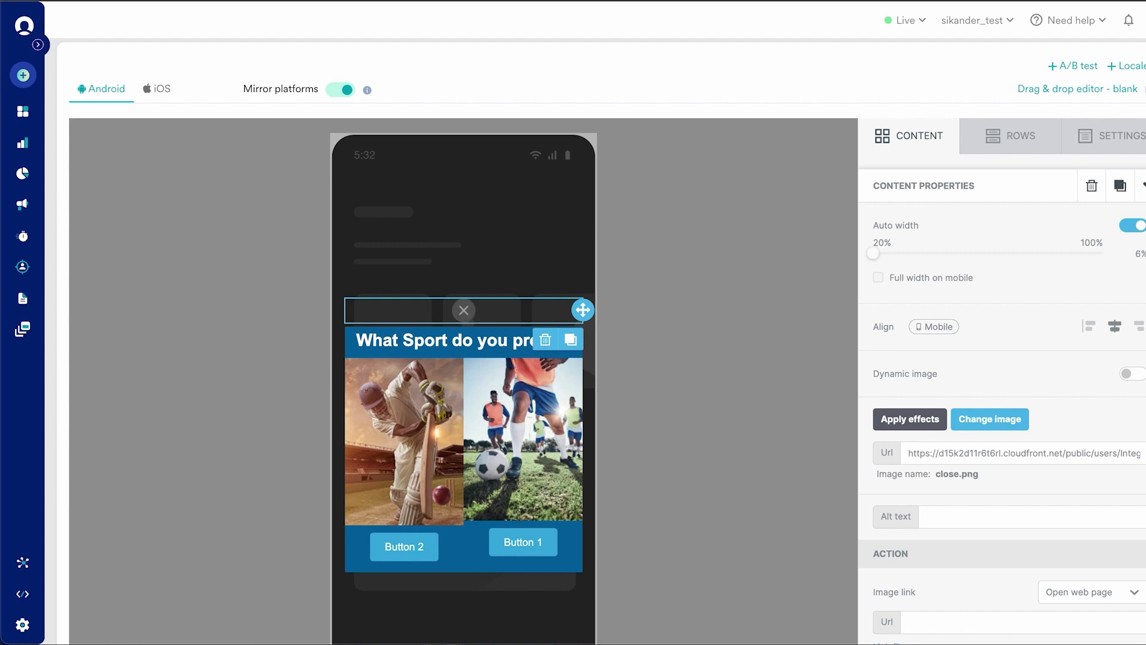
# - Right-align the close icon in its row for Mobile
pyautogui.click(1139, 327)
pyautogui.click(1091, 328)
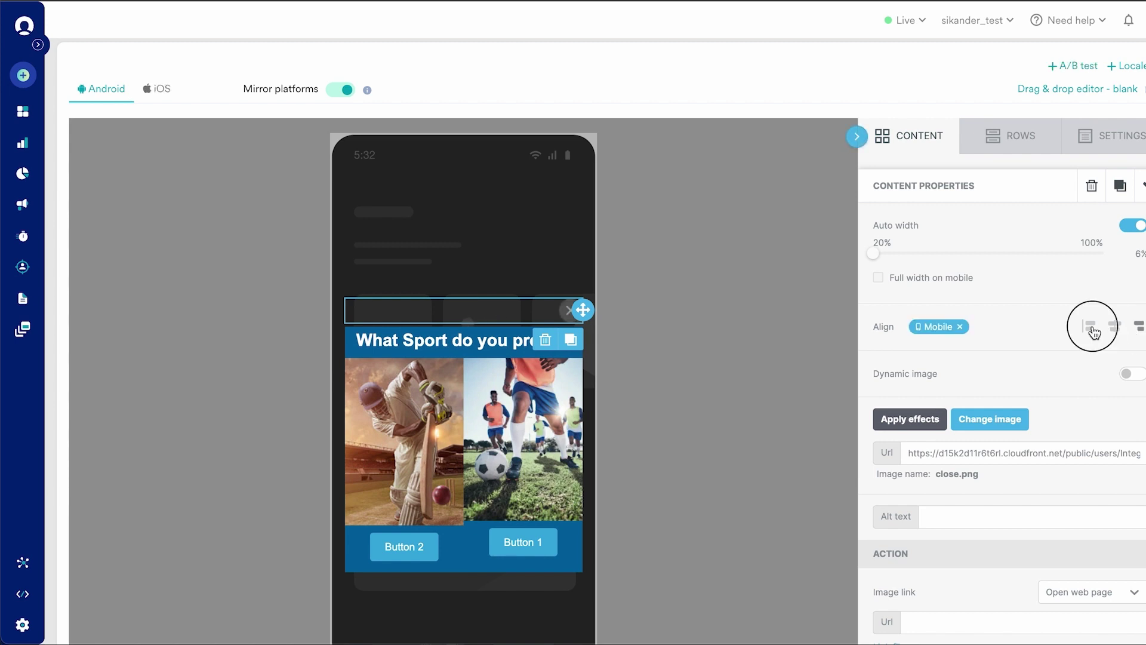
pyautogui.click(1140, 327)
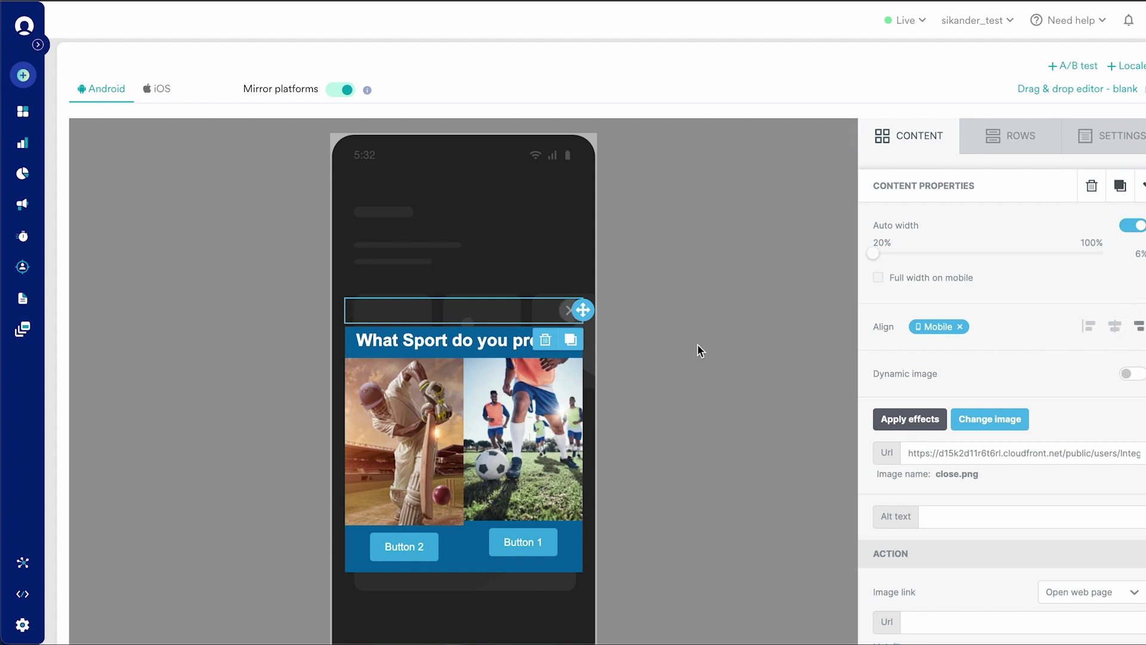
pyautogui.scroll(-6, 725, 348)
pyautogui.scroll(5, 724, 348)
pyautogui.scroll(-1, 725, 348)
pyautogui.scroll(2, 725, 346)
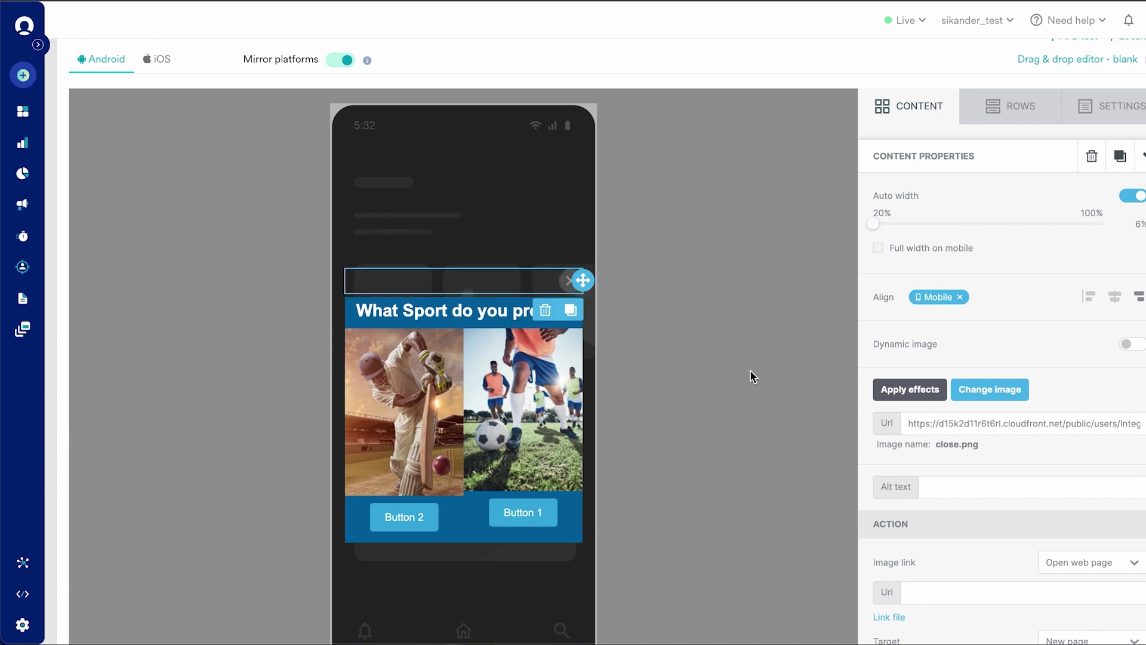
pyautogui.scroll(-2, 1073, 428)
pyautogui.scroll(-10, 1072, 428)
# - Add a class attribute with value close-btn to the close icon
pyautogui.click(955, 411)
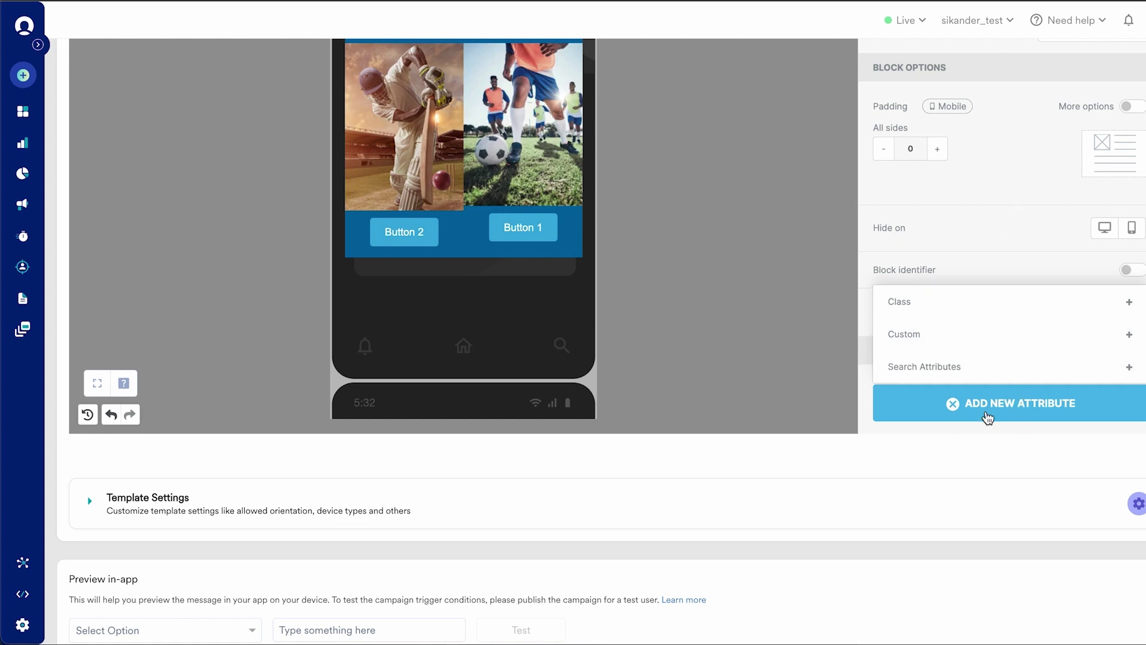
pyautogui.click(941, 312)
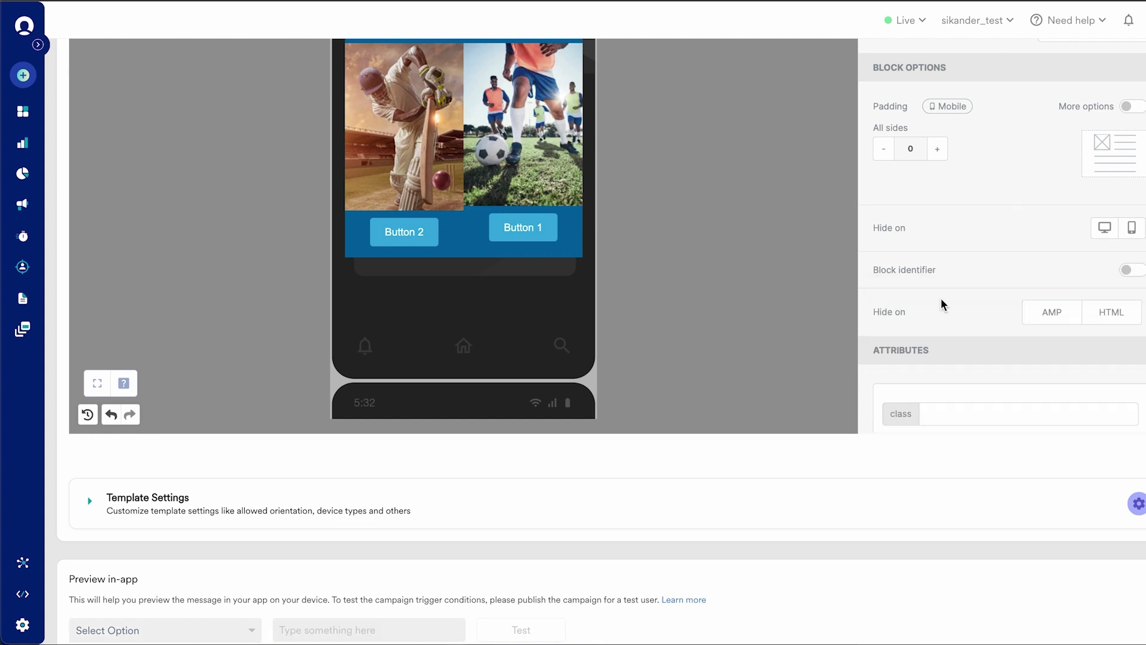
pyautogui.click(941, 413)
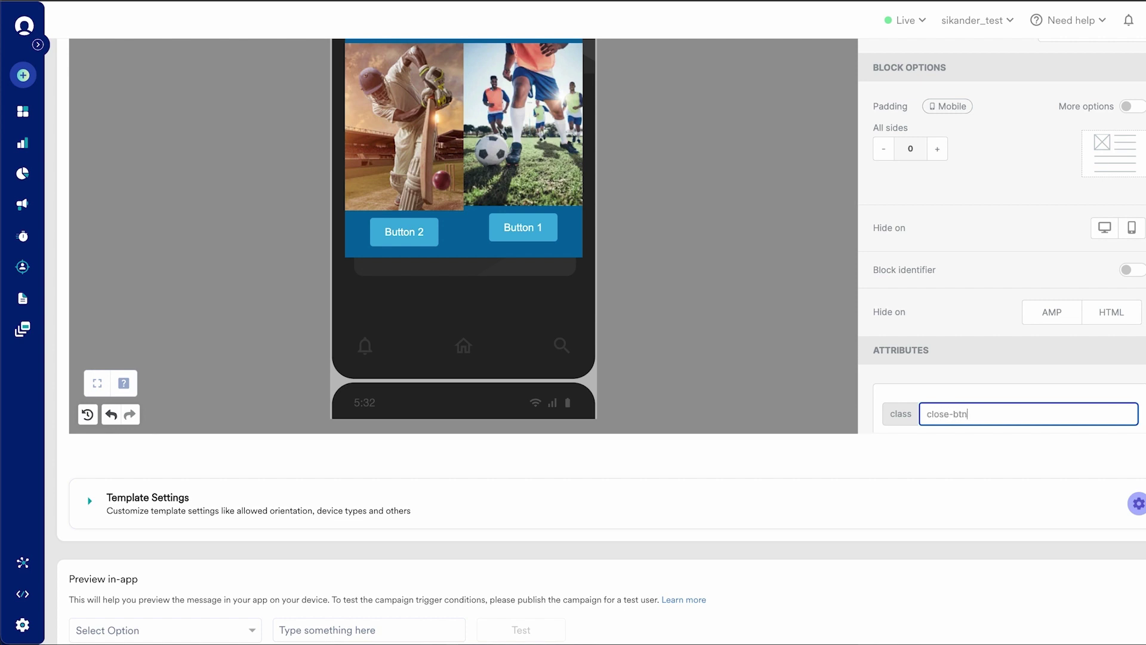
pyautogui.scroll(-2, 965, 381)
pyautogui.click(811, 325)
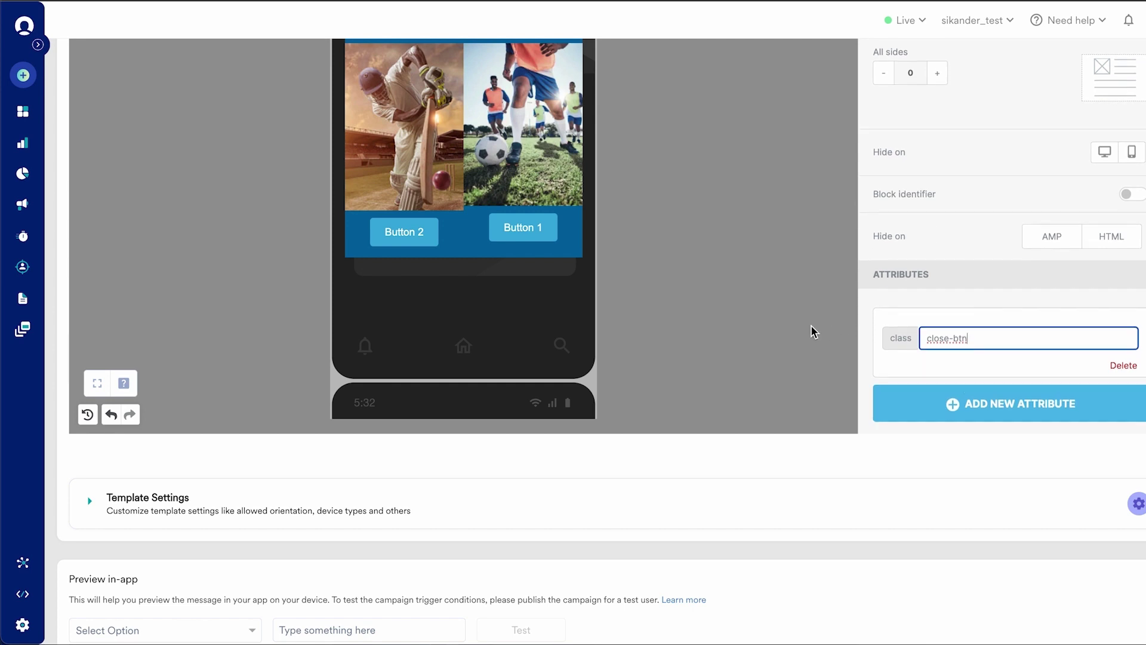
pyautogui.scroll(1, 788, 330)
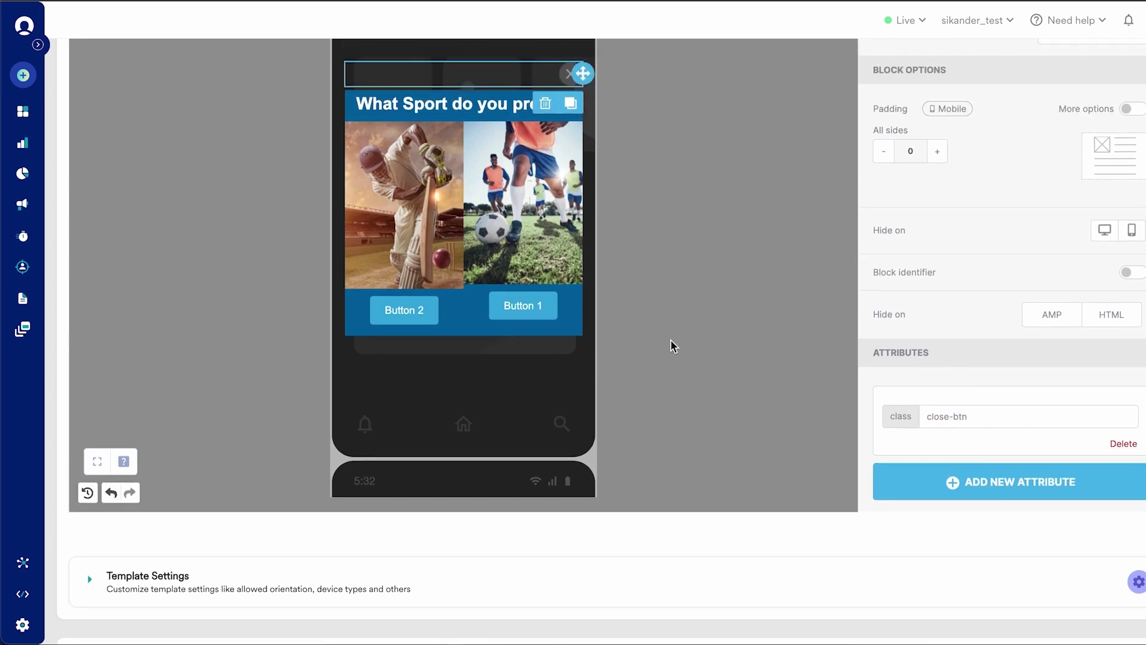
pyautogui.scroll(1, 633, 326)
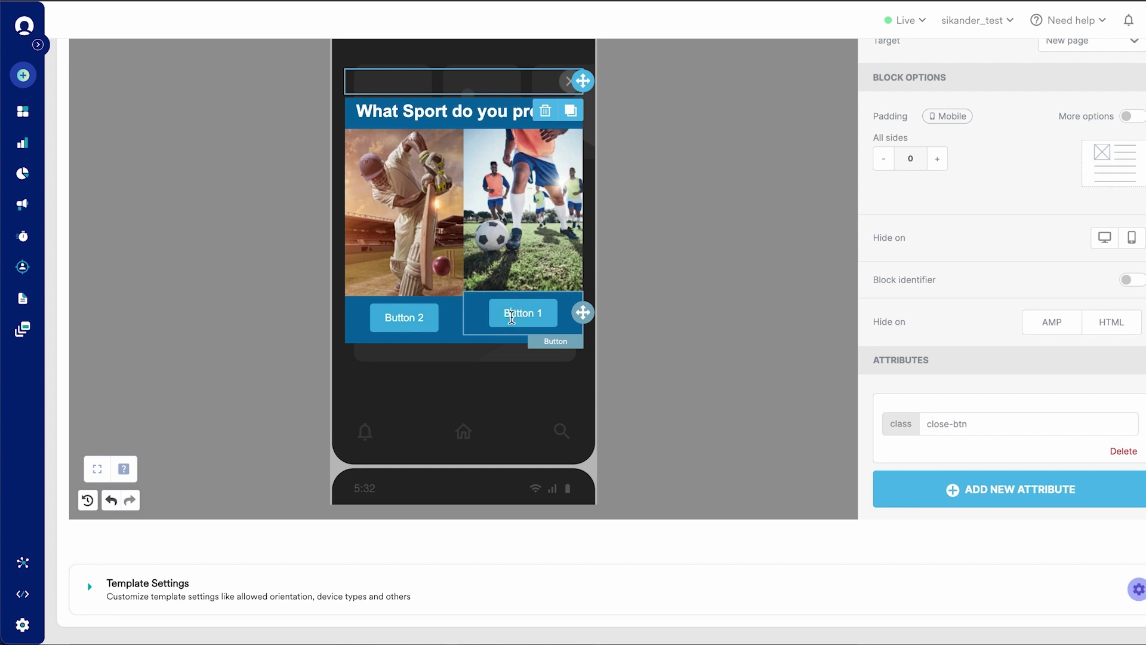
# - Relabel Button 1 as 'Football' and make the label bold
pyautogui.click(511, 316)
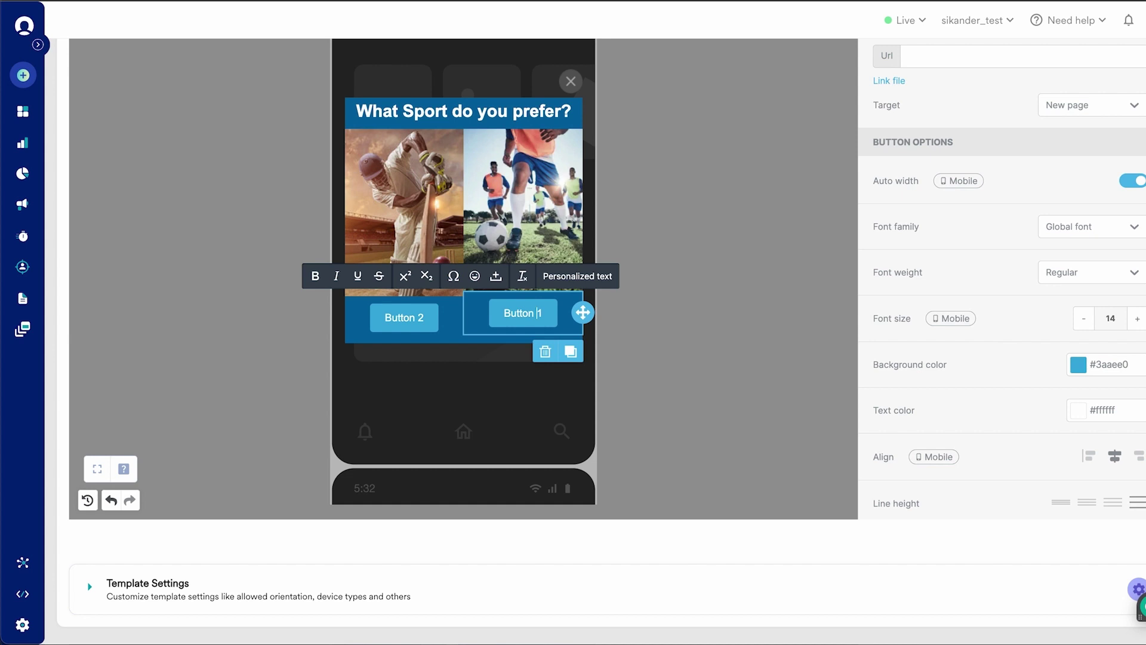
pyautogui.hotkey('ctrl', 'a')
pyautogui.press('BackSpace')
pyautogui.write('Foot')
pyautogui.write('bakk')
pyautogui.press('BackSpace')
pyautogui.press('BackSpace')
pyautogui.write('ll')
pyautogui.hotkey('ctrl', 'a')
pyautogui.click(316, 277)
# - Relabel Button 2 as 'Cricket' and make the label bold
pyautogui.click(422, 317)
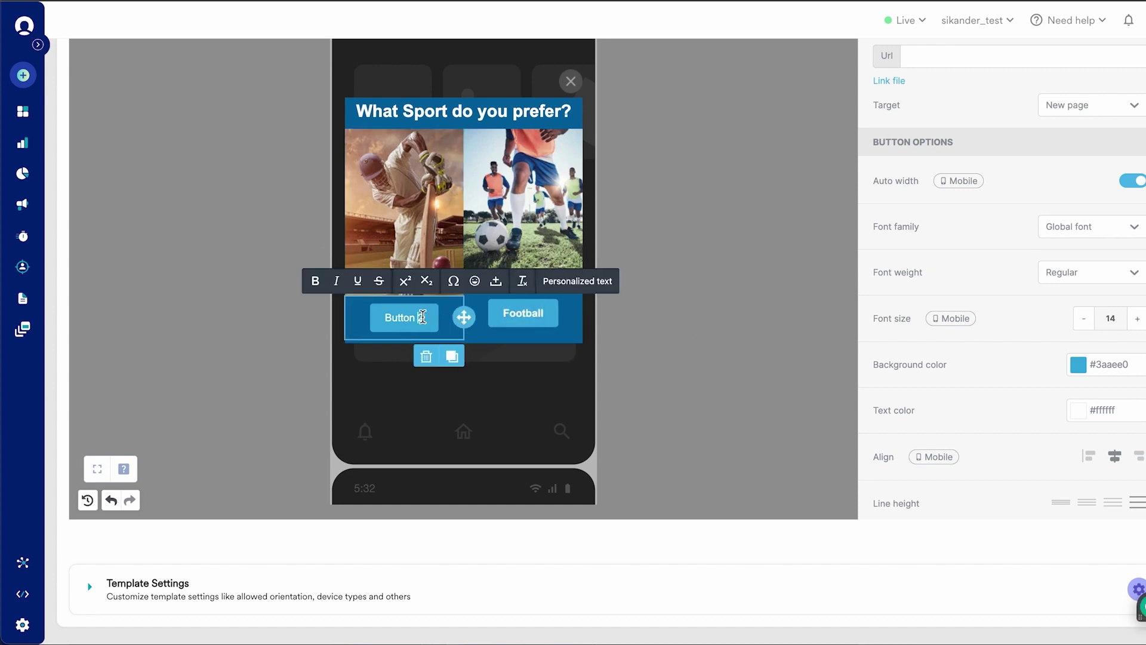
pyautogui.hotkey('ctrl', 'a')
pyautogui.press('BackSpace')
pyautogui.write('Cricket')
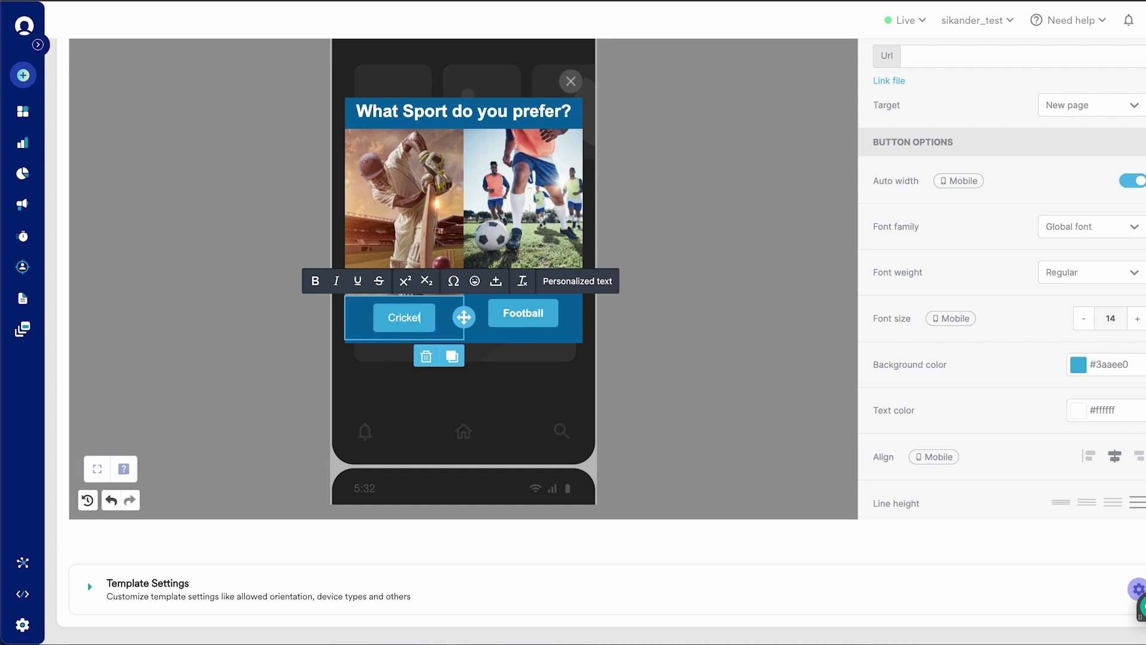
pyautogui.hotkey('ctrl', 'a')
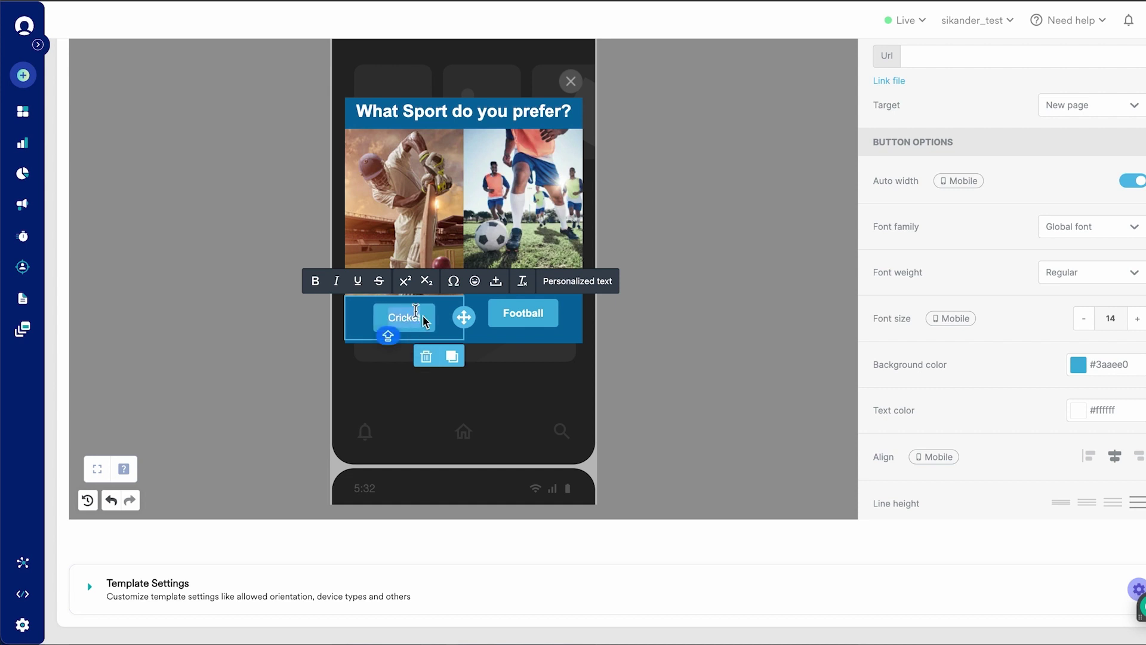
pyautogui.click(315, 283)
pyautogui.click(740, 263)
pyautogui.click(556, 313)
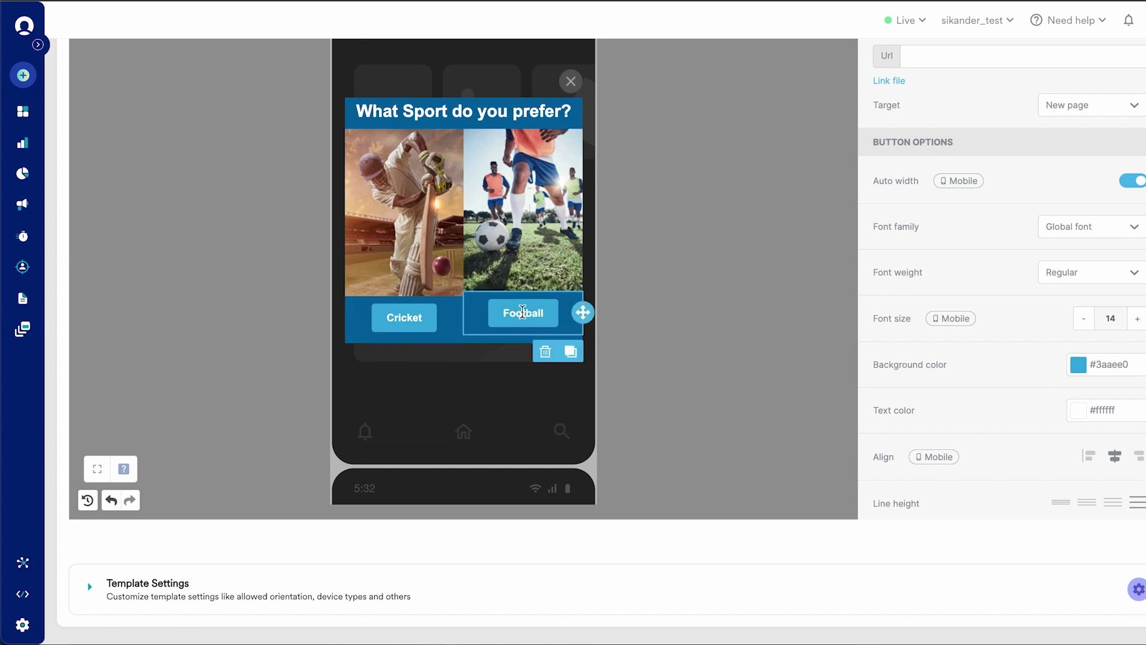
# - Make the Football button track the Football_click event when tapped
pyautogui.scroll(-10, 985, 382)
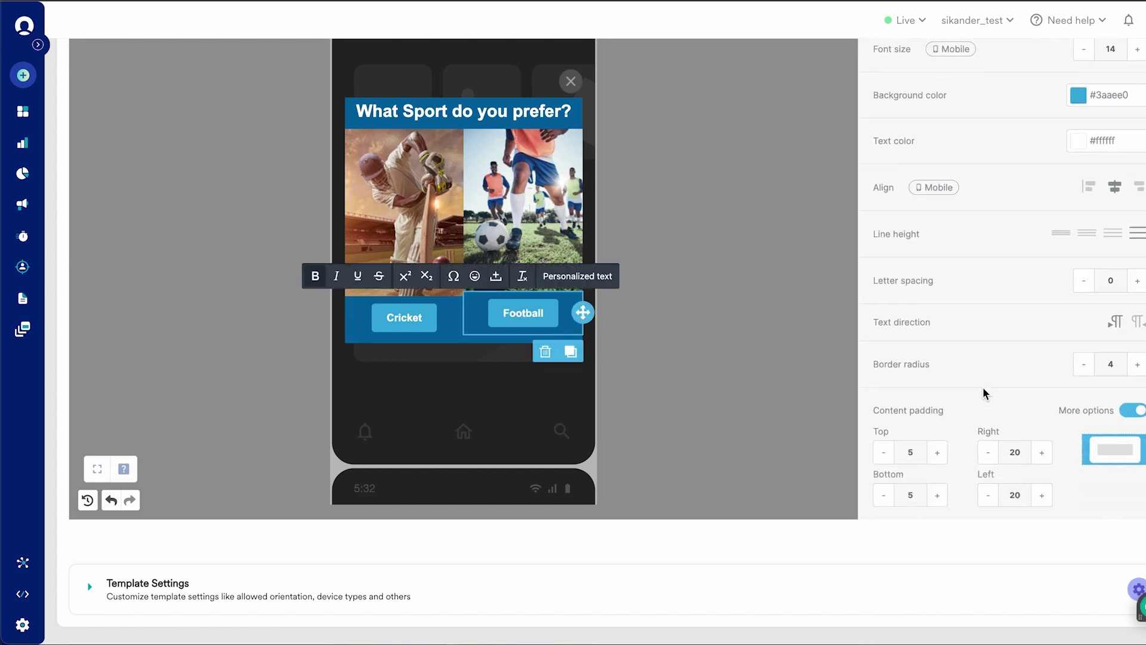
pyautogui.click(952, 488)
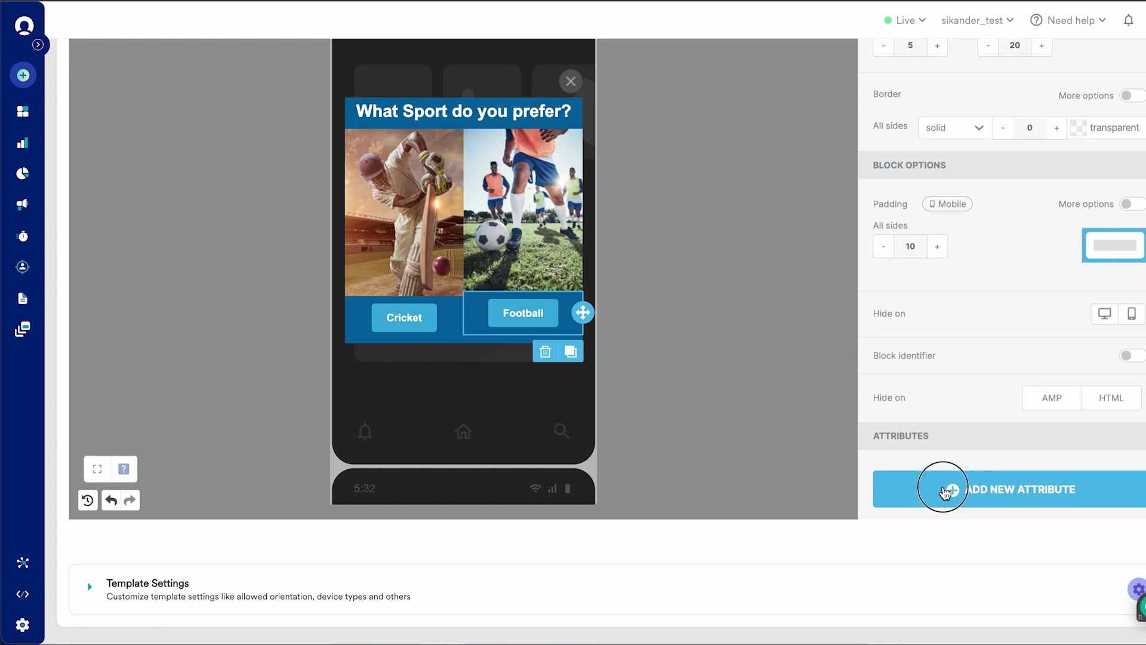
pyautogui.click(972, 457)
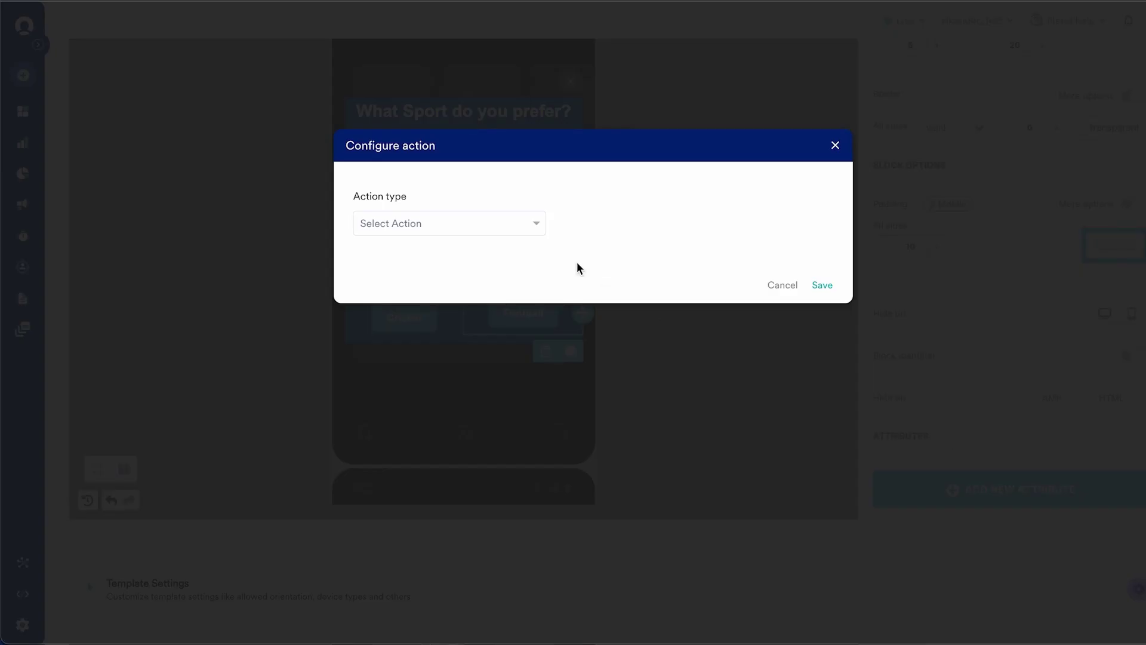
pyautogui.click(535, 224)
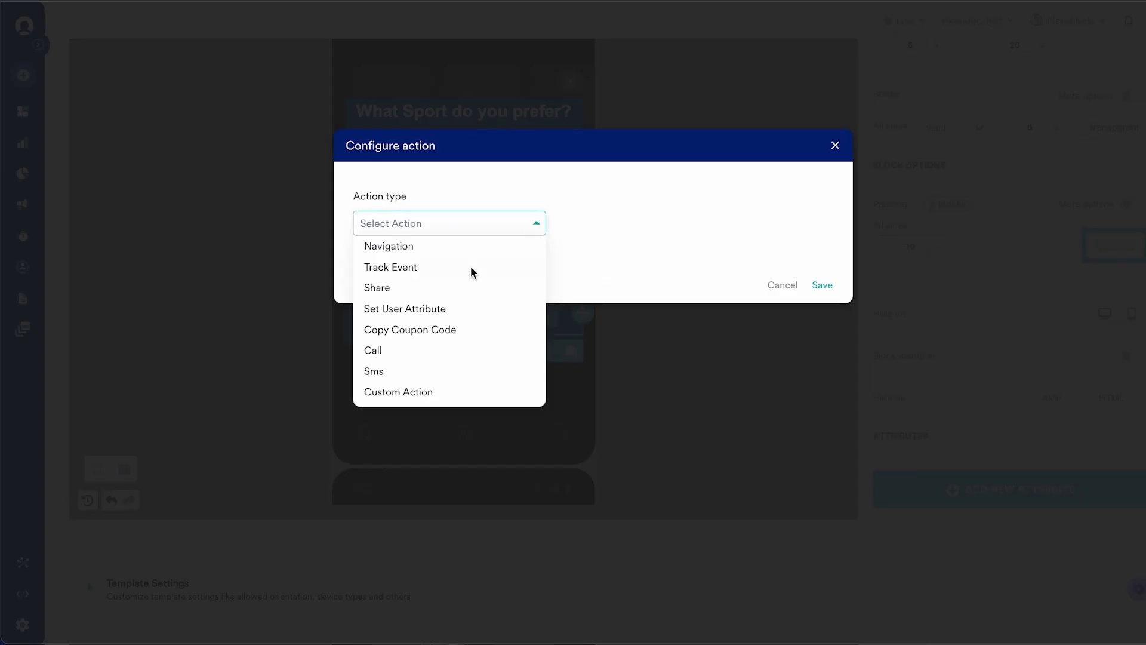
pyautogui.click(414, 266)
pyautogui.click(426, 286)
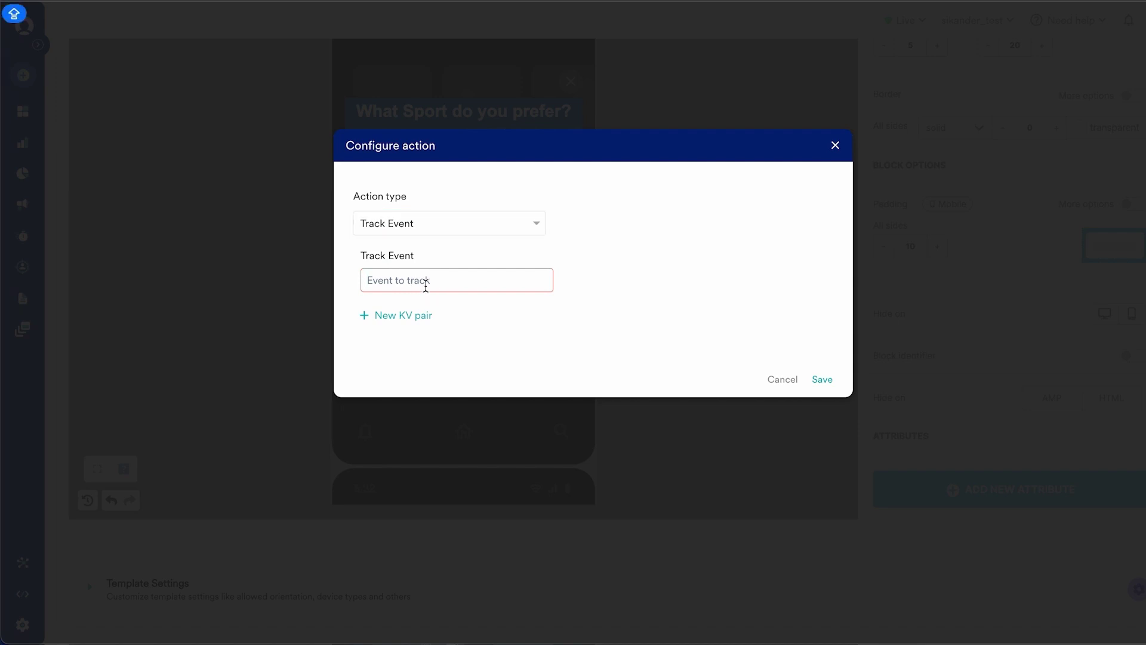
pyautogui.write('FO')
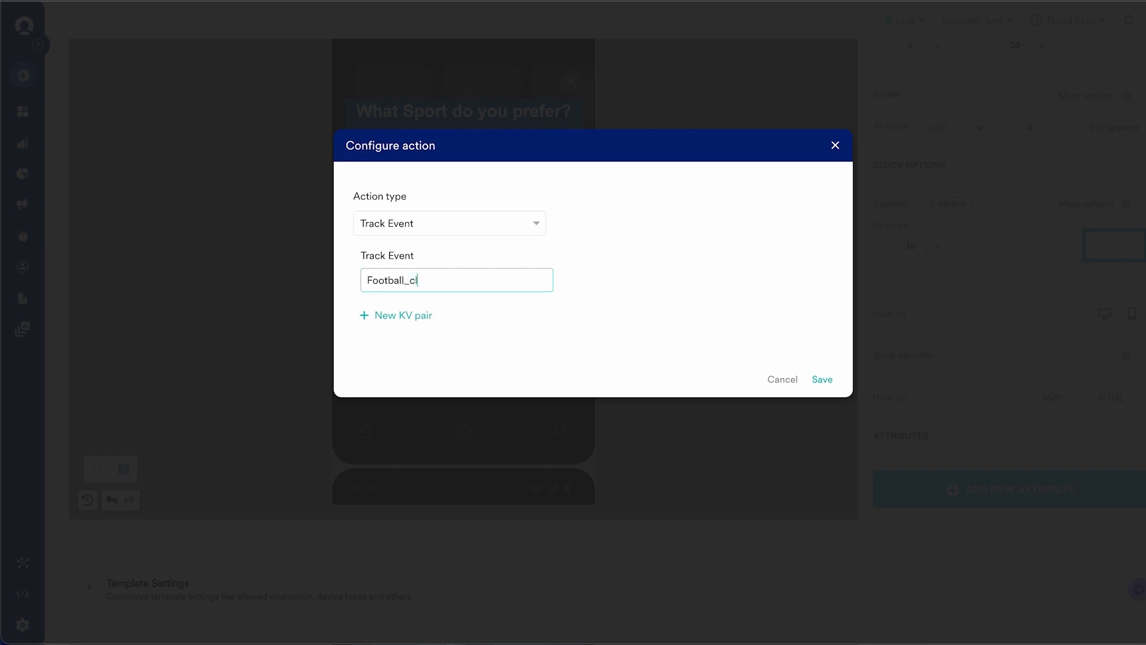
pyautogui.click(821, 381)
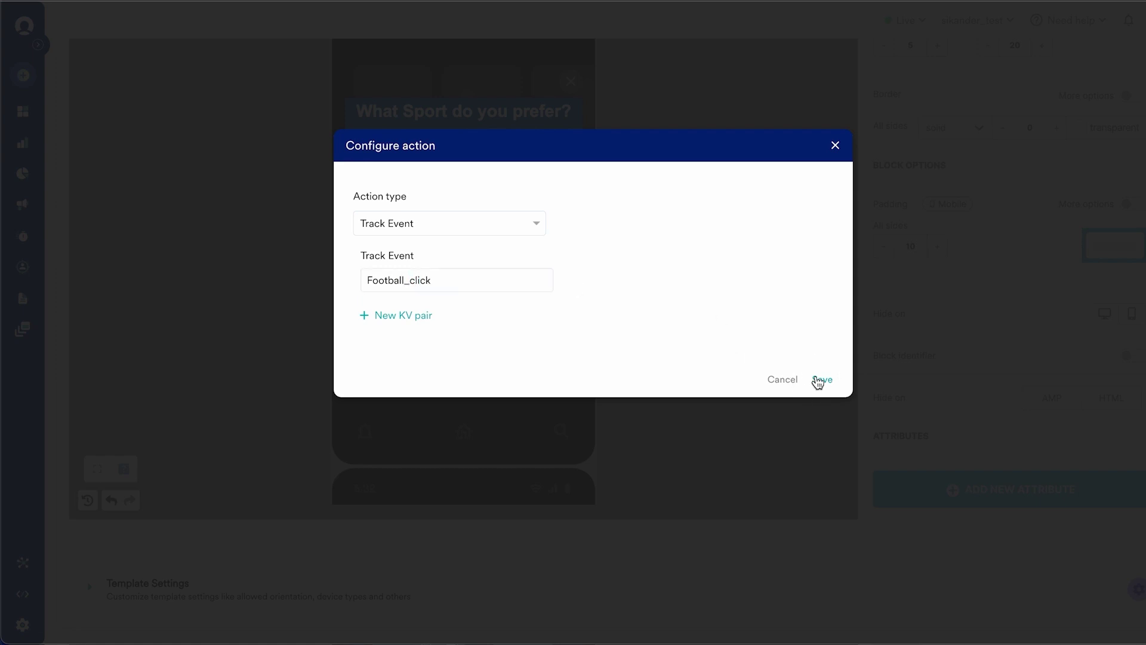
# - Make the Cricket button track the Cricket_Click event when tapped
pyautogui.click(387, 327)
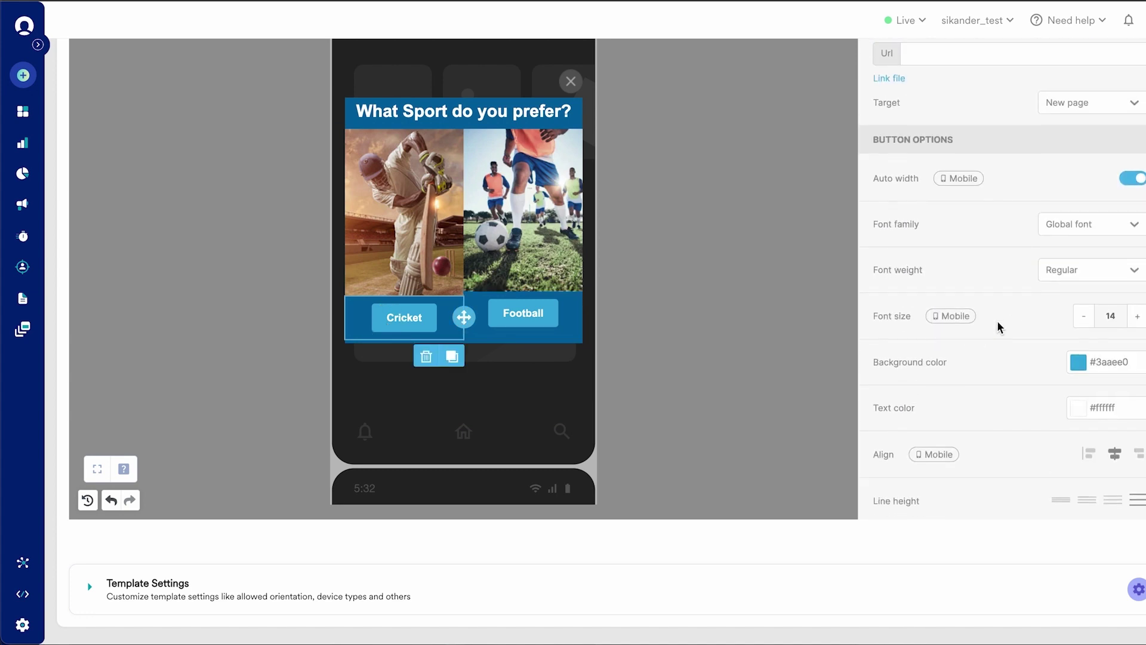
pyautogui.scroll(-1, 965, 336)
pyautogui.scroll(-3, 963, 336)
pyautogui.click(967, 340)
pyautogui.click(984, 303)
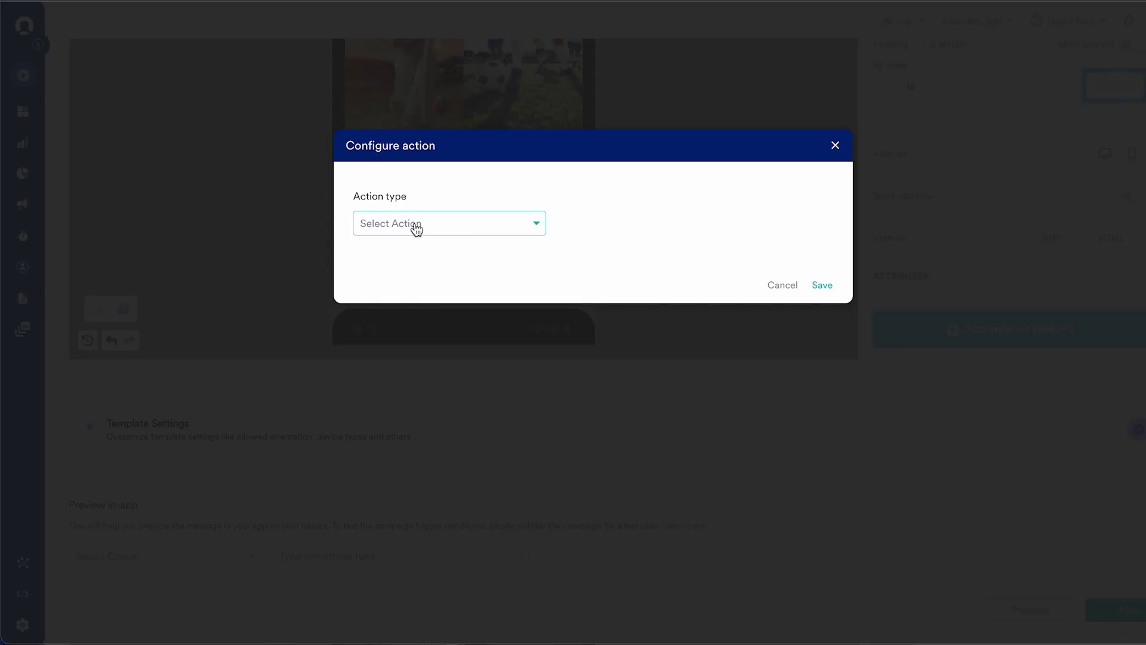
pyautogui.click(457, 233)
pyautogui.click(425, 268)
pyautogui.click(419, 278)
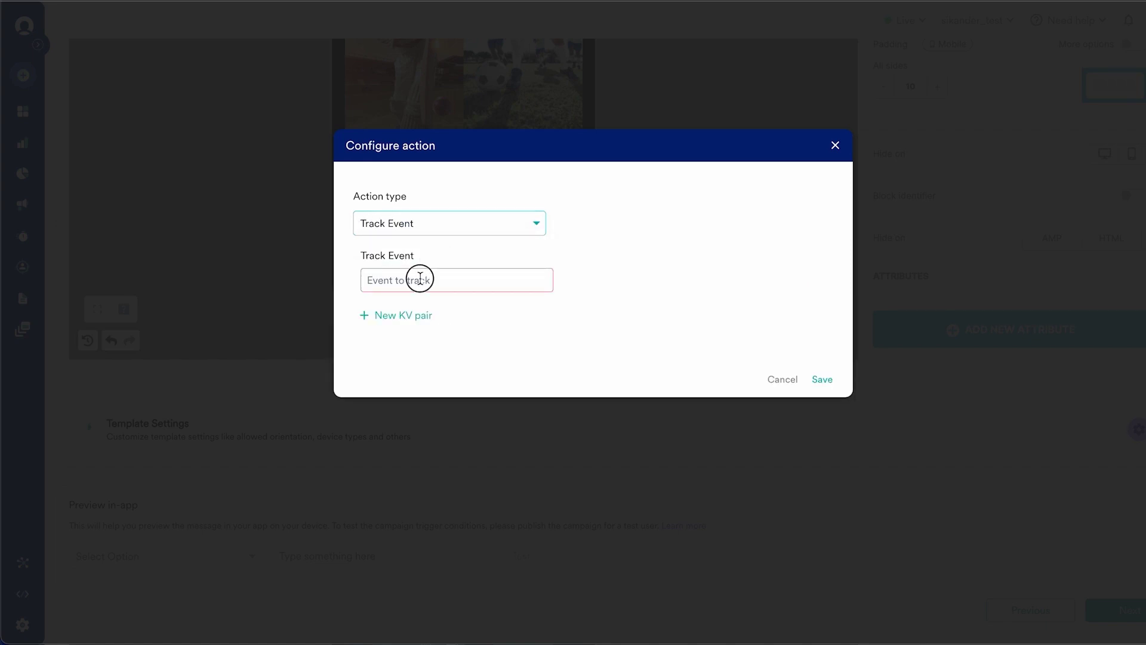
pyautogui.write('Cricket_Click')
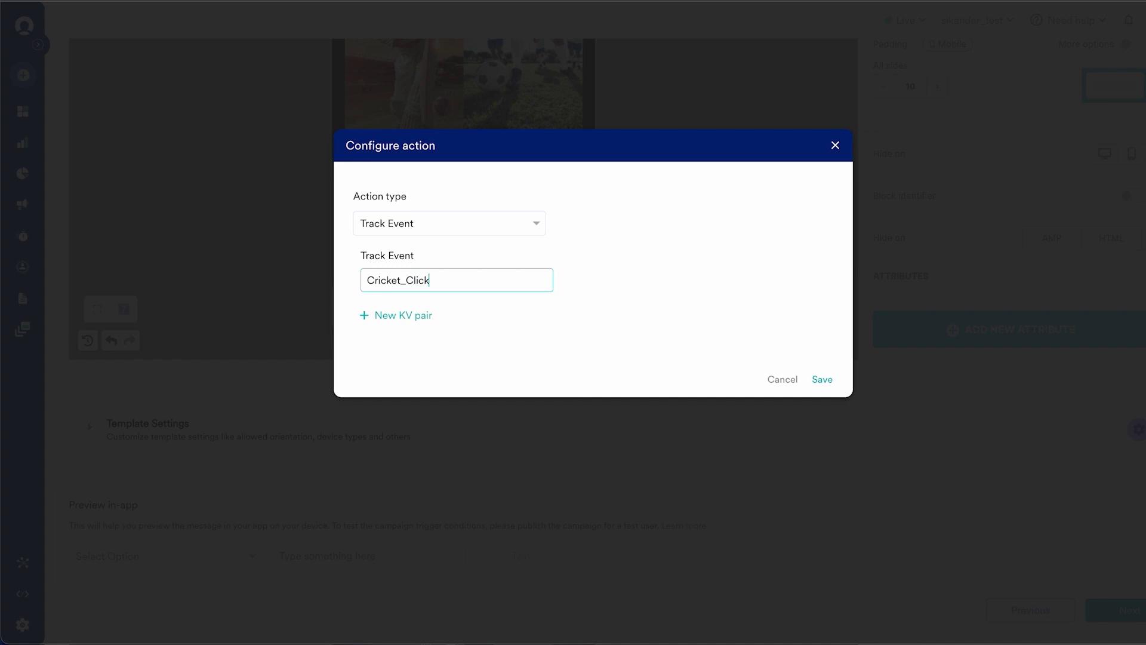
pyautogui.click(822, 380)
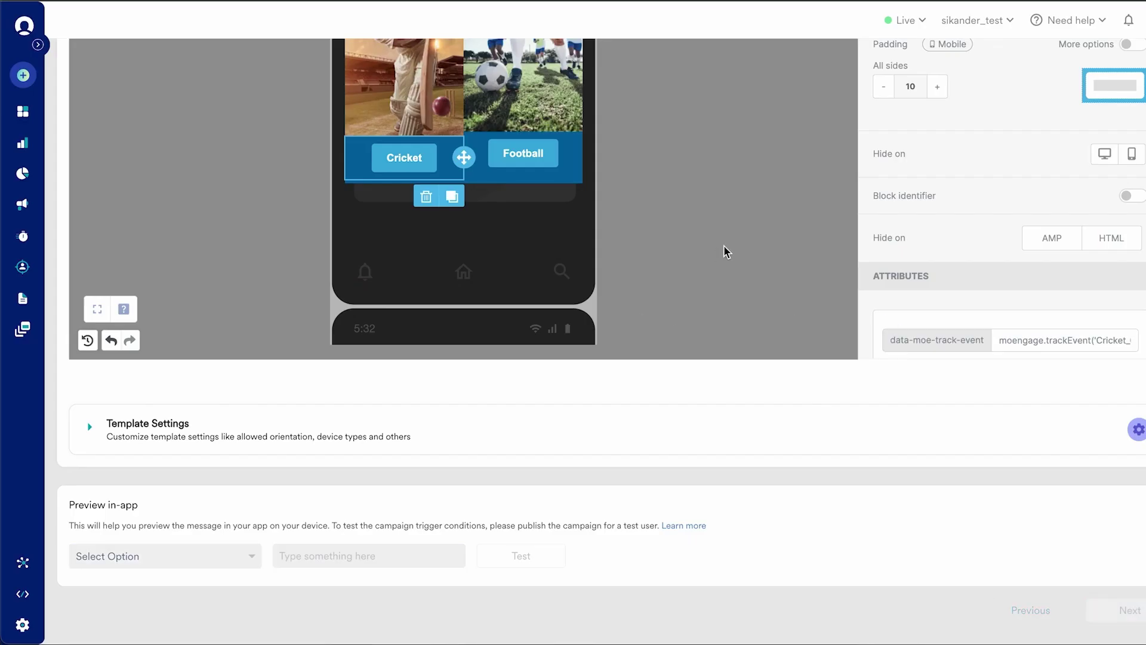
pyautogui.scroll(7, 723, 248)
pyautogui.scroll(-4, 724, 245)
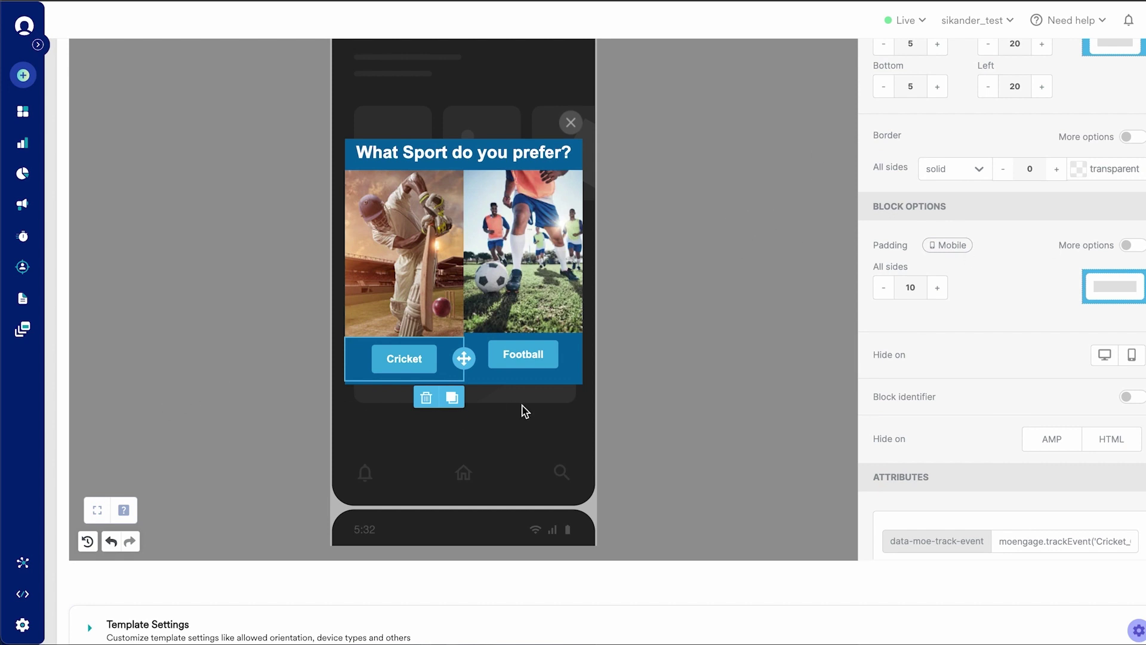
pyautogui.scroll(-4, 524, 412)
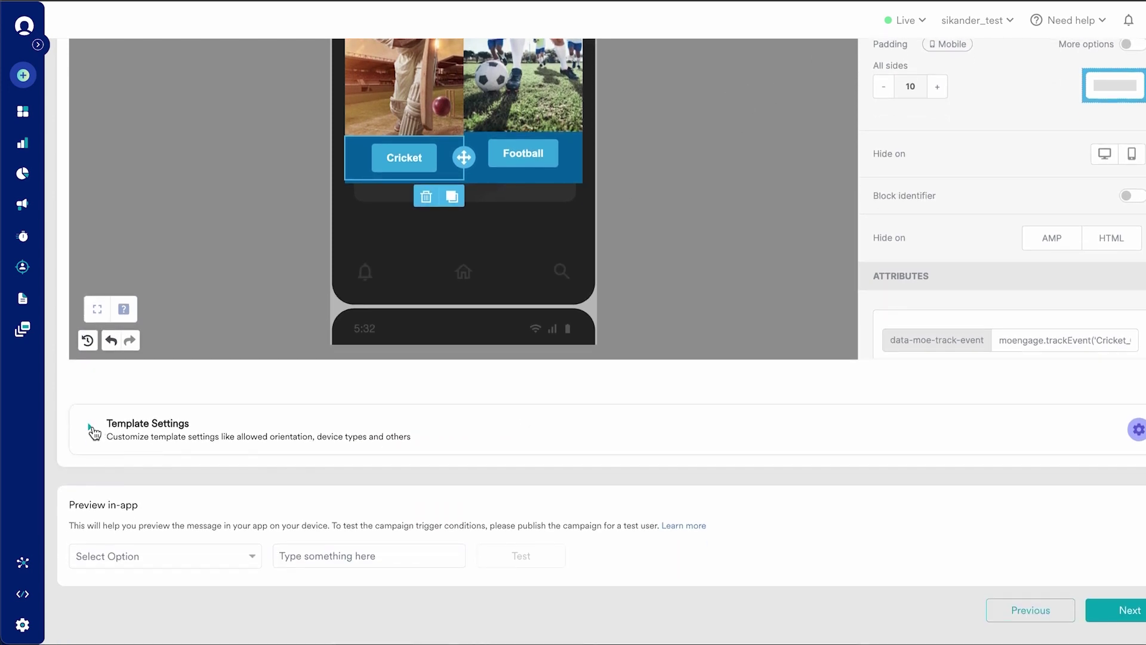
# - In Template Settings, set Allowed device orientation to Both portrait and landscape
pyautogui.click(91, 428)
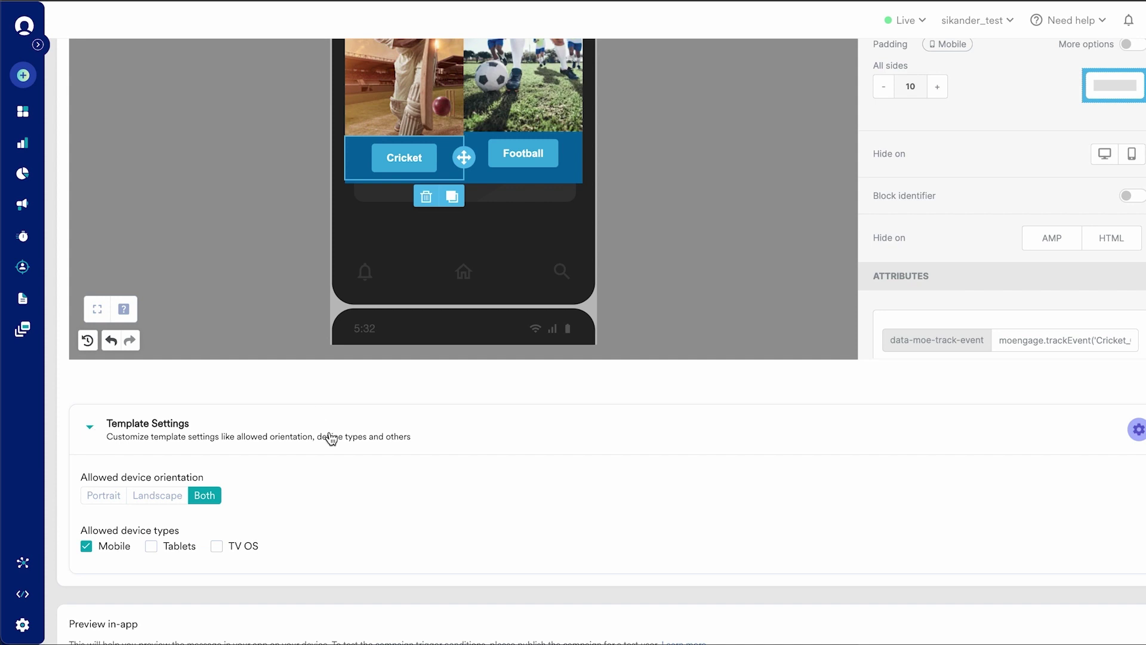
pyautogui.click(110, 501)
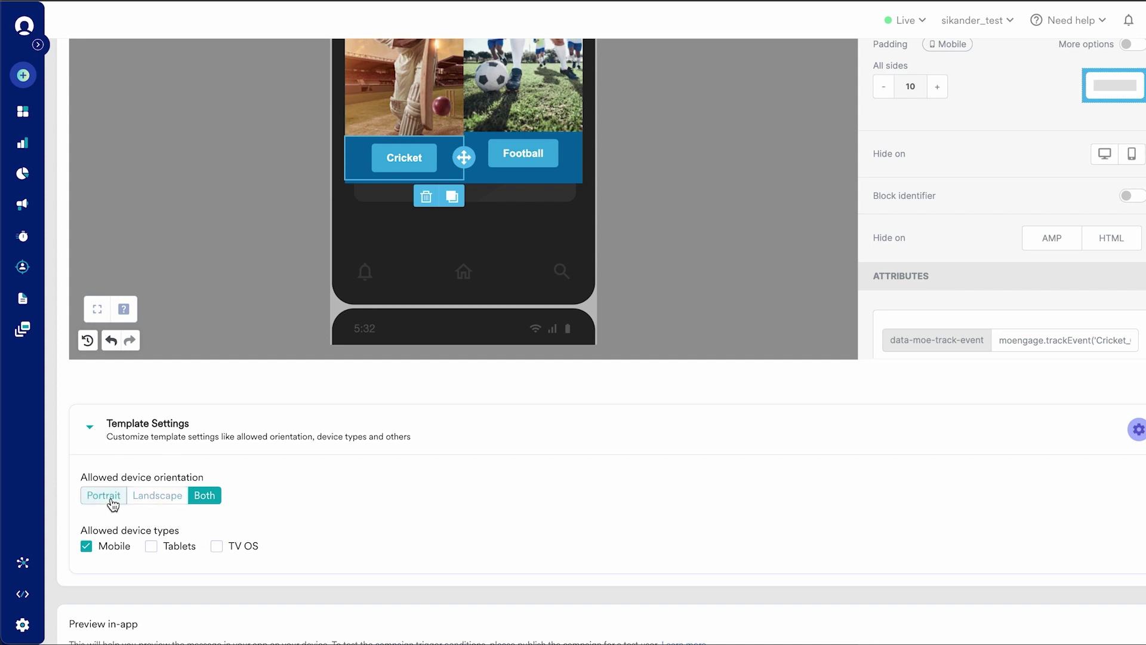
pyautogui.click(152, 503)
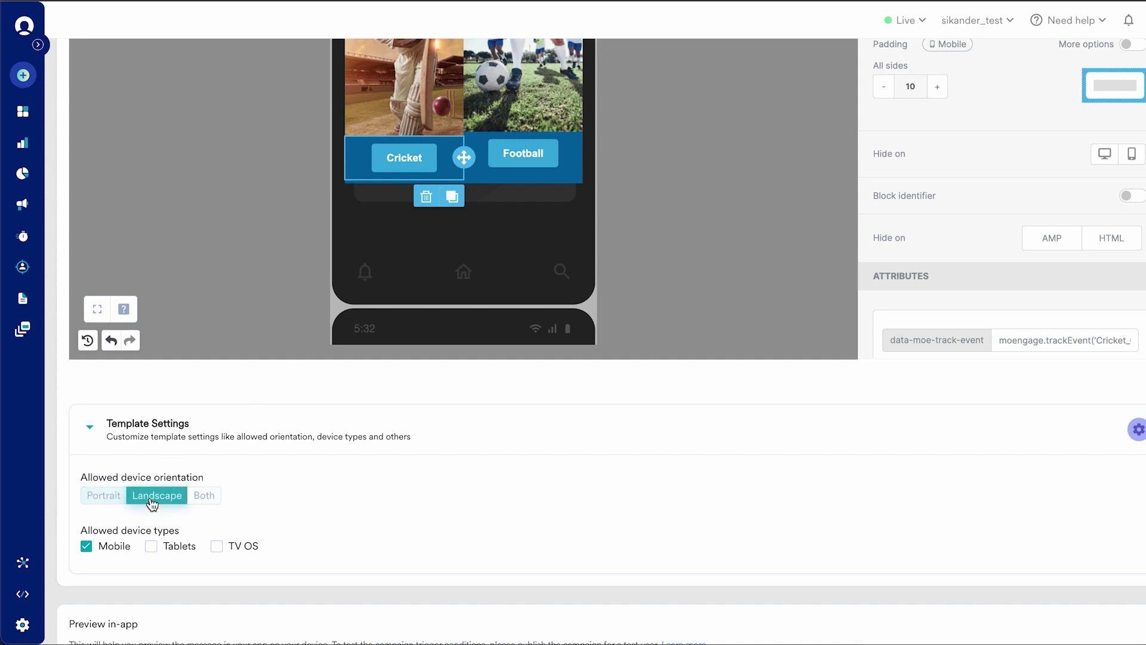
pyautogui.click(215, 501)
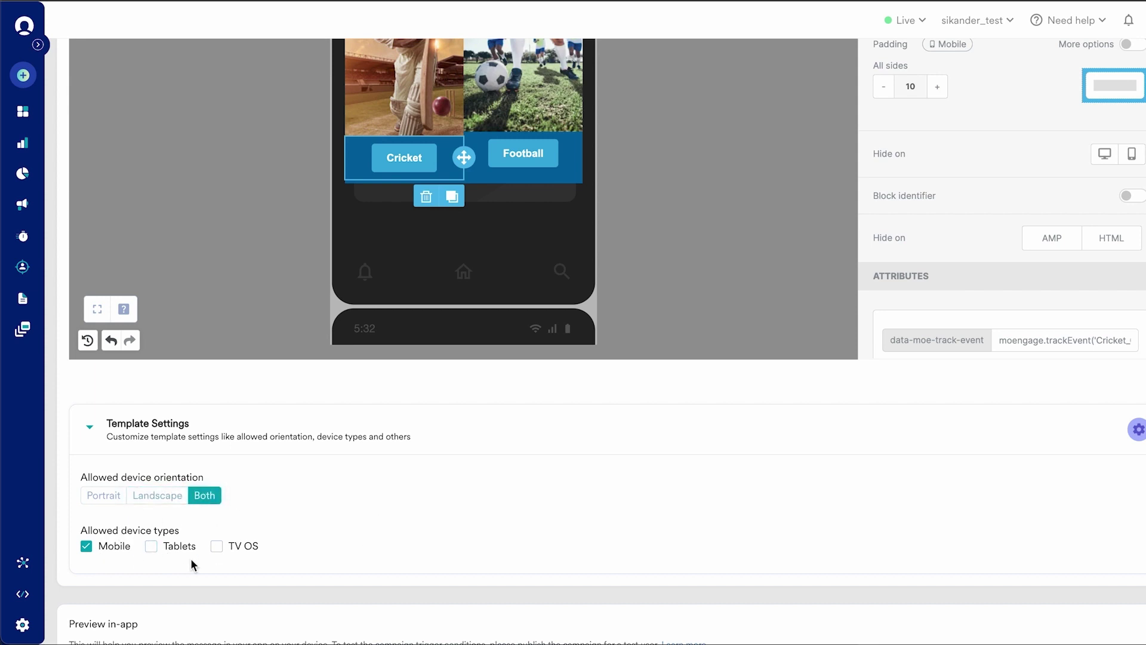
pyautogui.scroll(8, 412, 467)
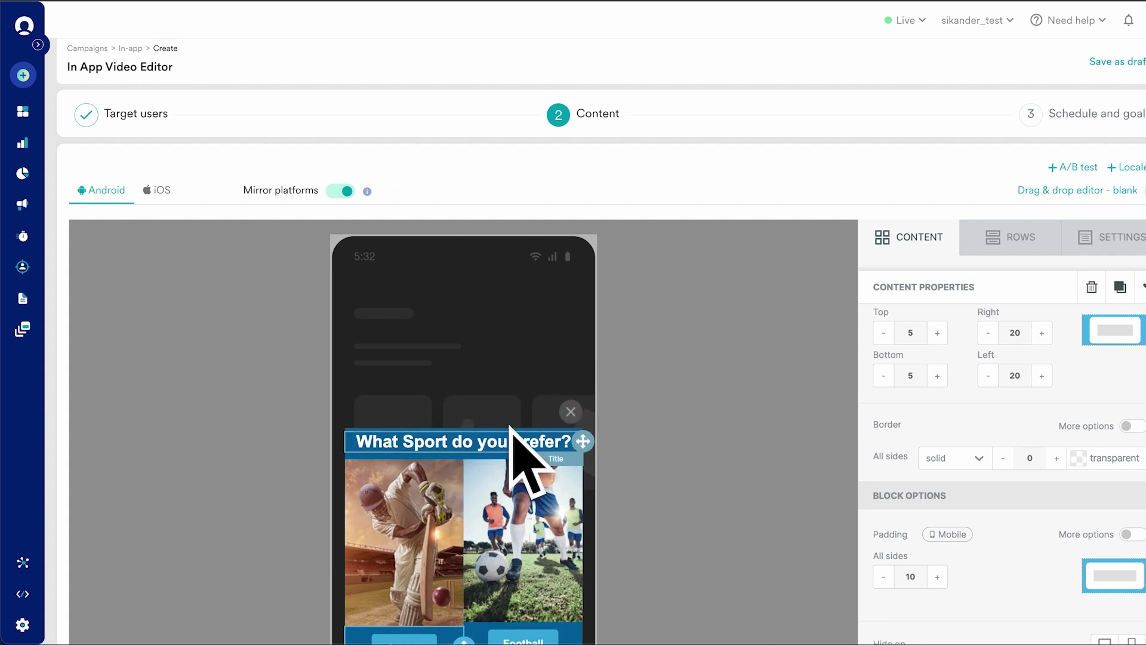
# - Turn off Mirror platforms and compare the iOS and Android popup versions
pyautogui.click(342, 191)
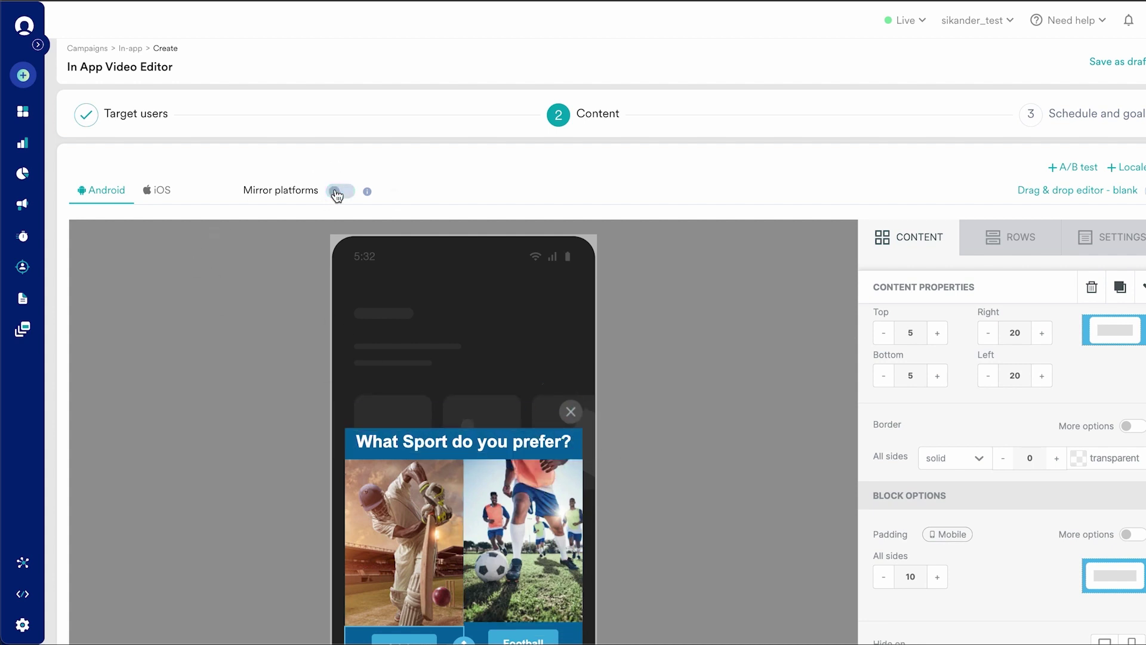
pyautogui.click(163, 193)
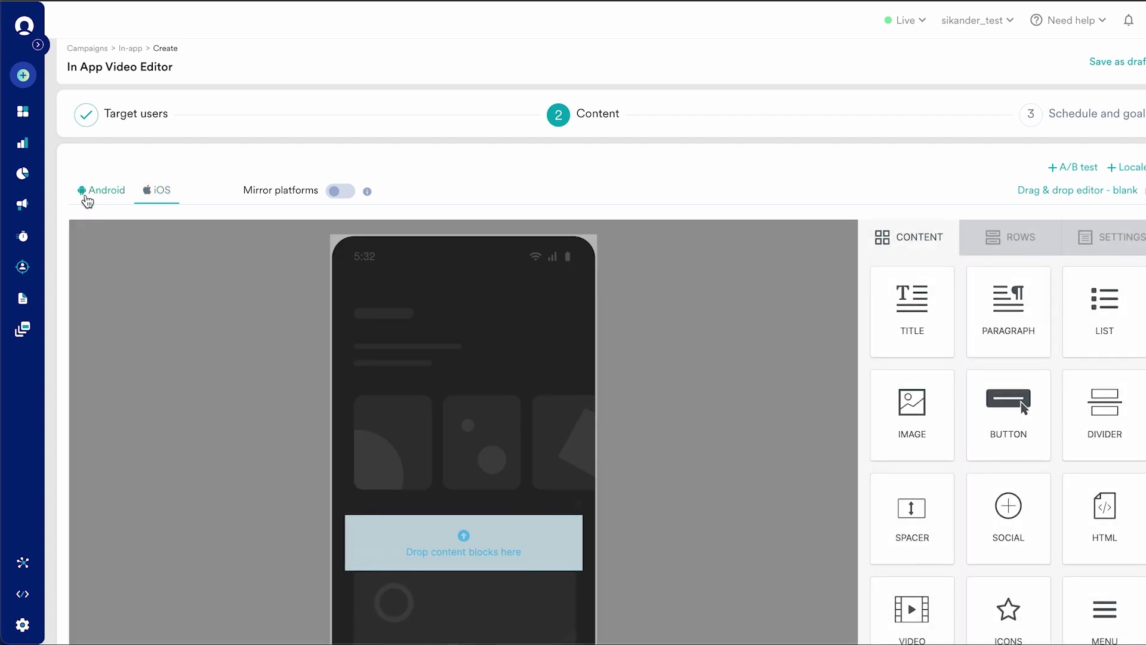
pyautogui.click(88, 197)
# - Check the Preview in-app Select Option identifier list, then dismiss it
pyautogui.scroll(-8, 703, 215)
pyautogui.scroll(-2, 704, 215)
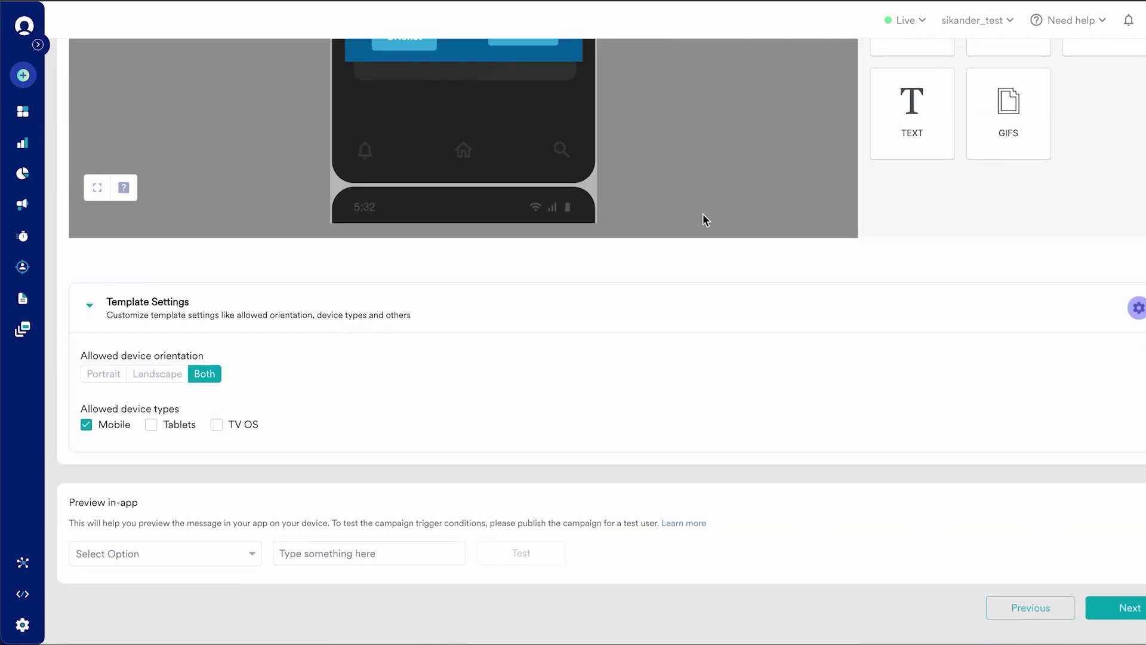
pyautogui.click(256, 564)
pyautogui.click(388, 460)
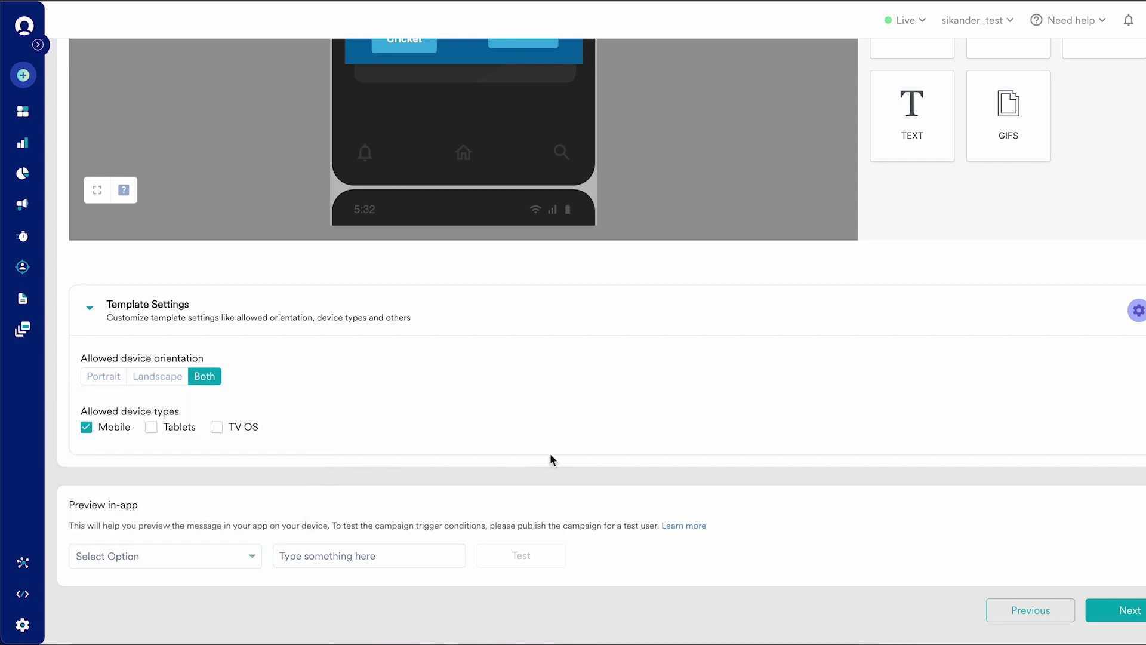
pyautogui.scroll(7, 729, 423)
pyautogui.scroll(3, 734, 281)
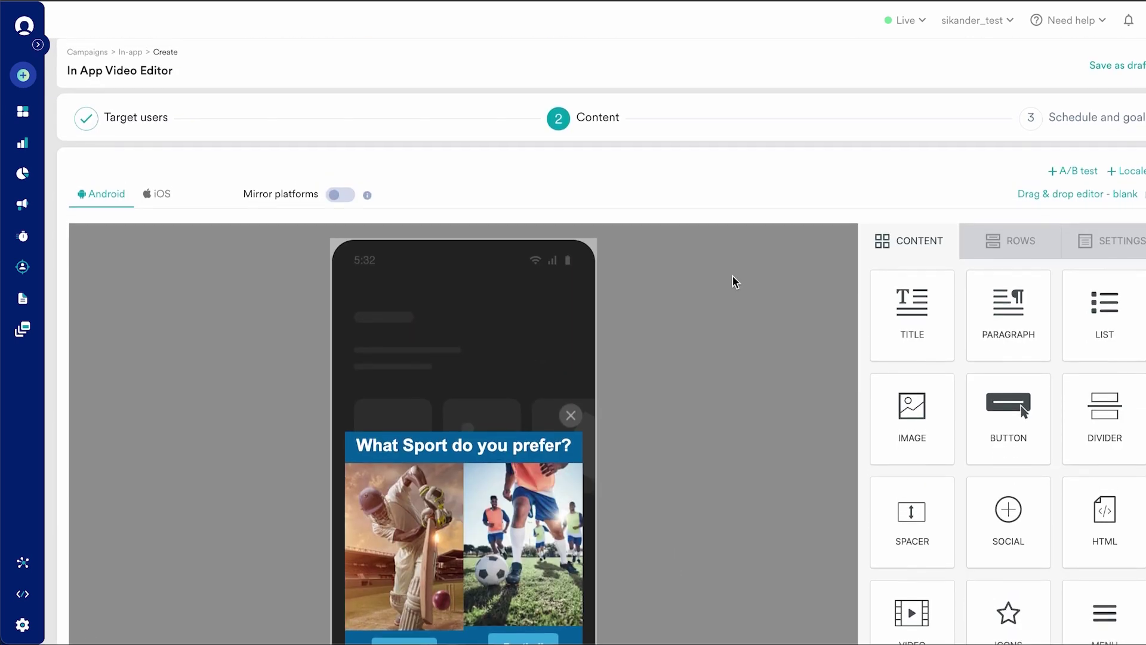
pyautogui.scroll(1, 733, 276)
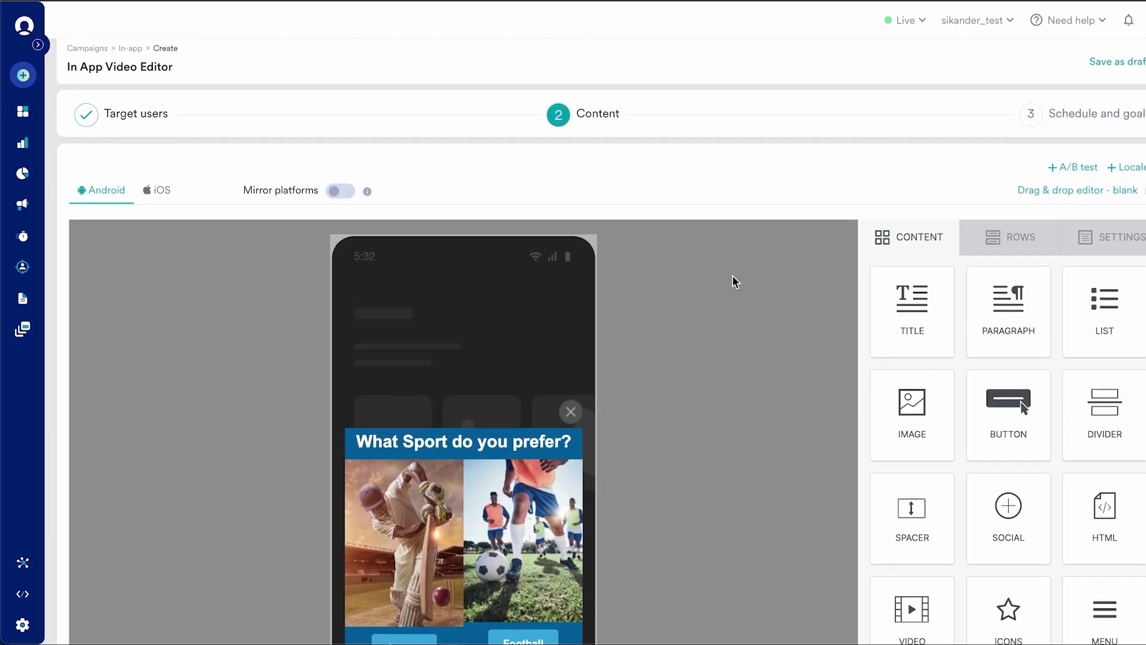